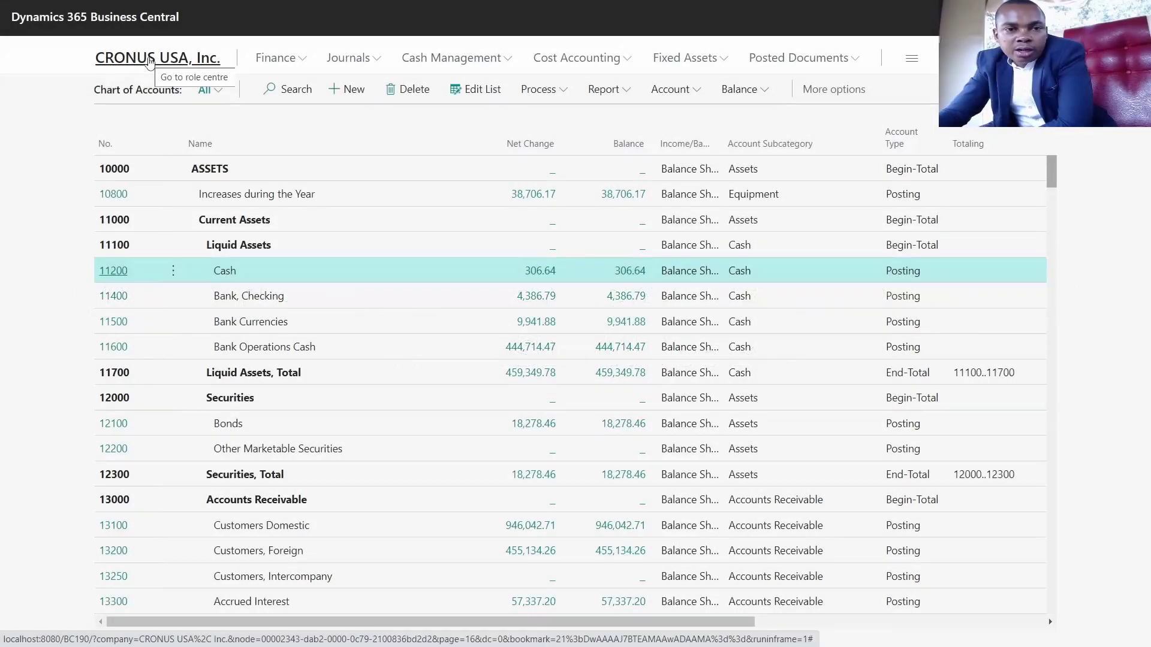
Go back to the CRONUS USA, Inc. Role Centre home page from the Chart of Accounts
left_click(150, 60)
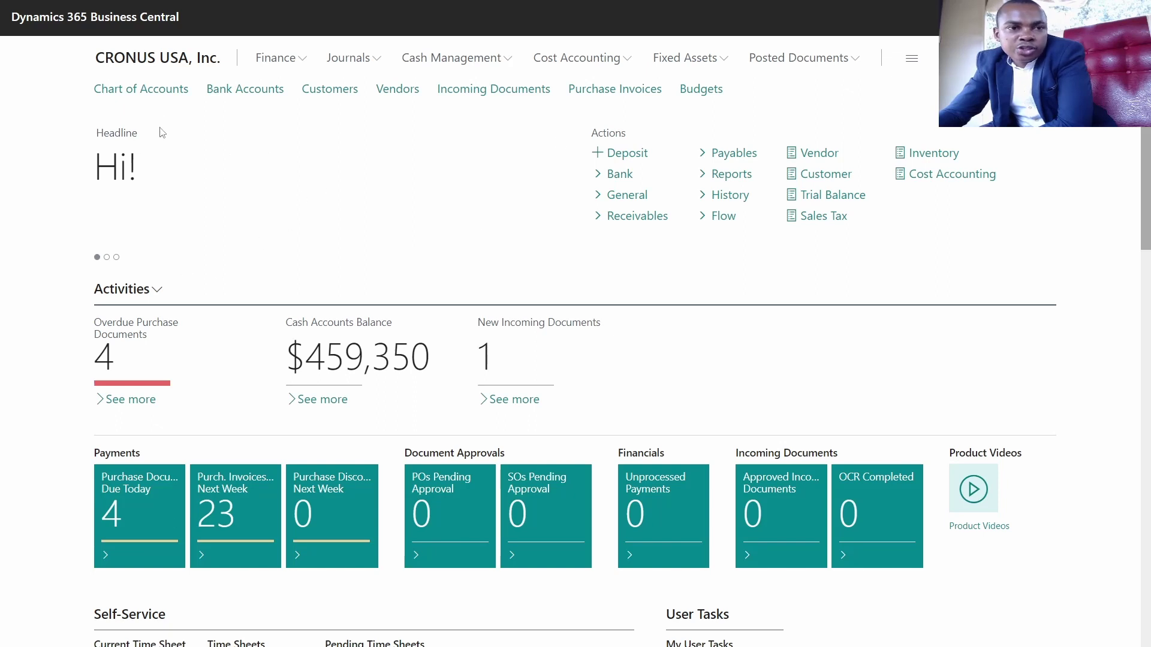
Open Chart of Accounts from the Role Centre and dismiss the 'About the chart of accounts' tip
left_click(140, 90)
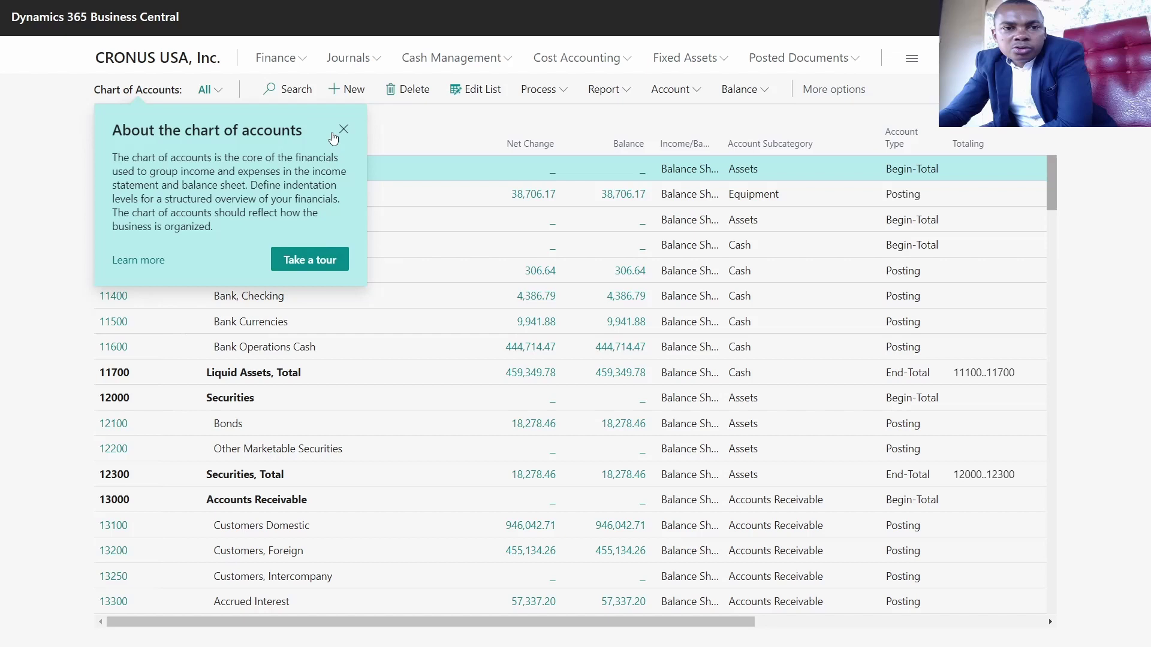
left_click(343, 132)
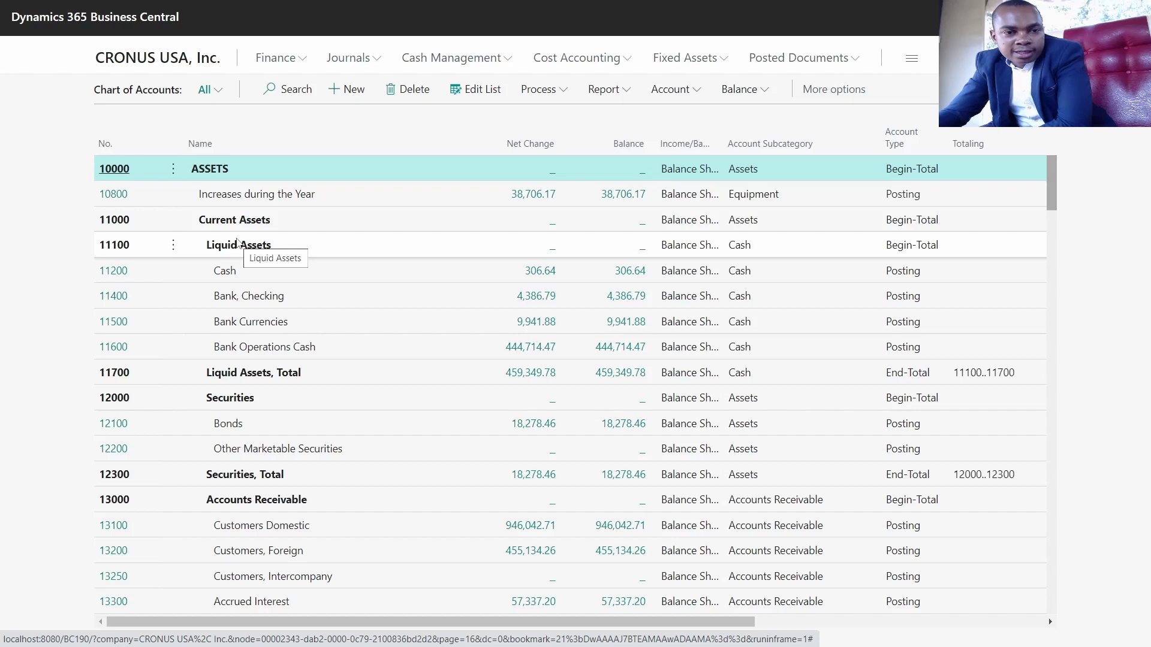
scroll(238, 242, "down", 1)
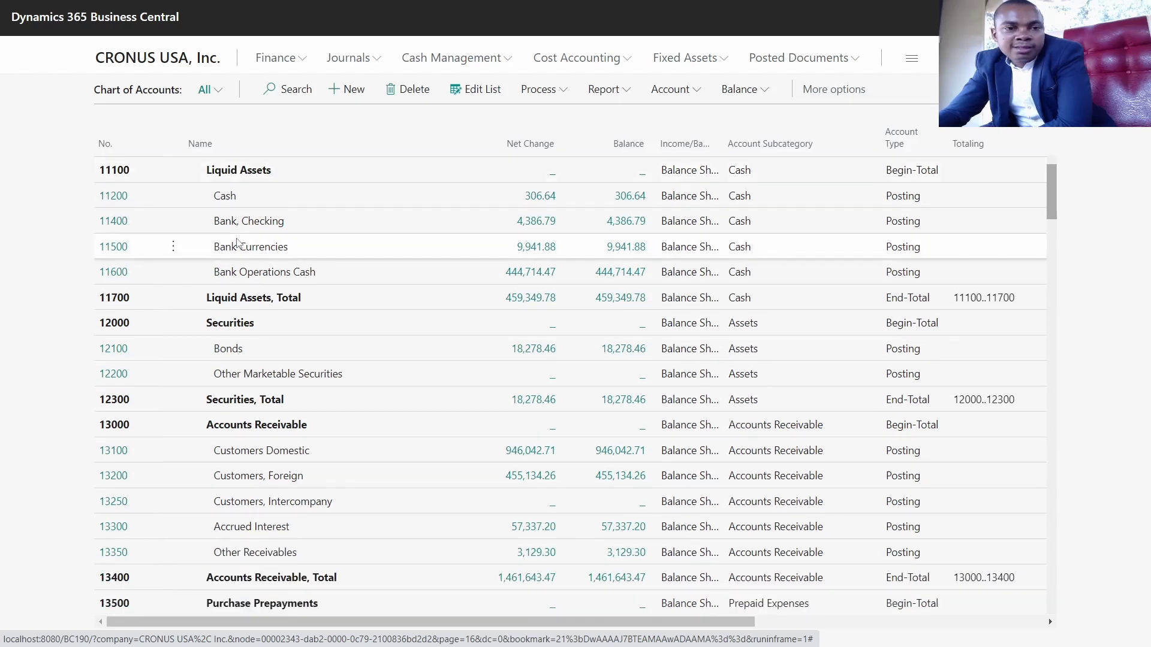
scroll(238, 242, "up", 1)
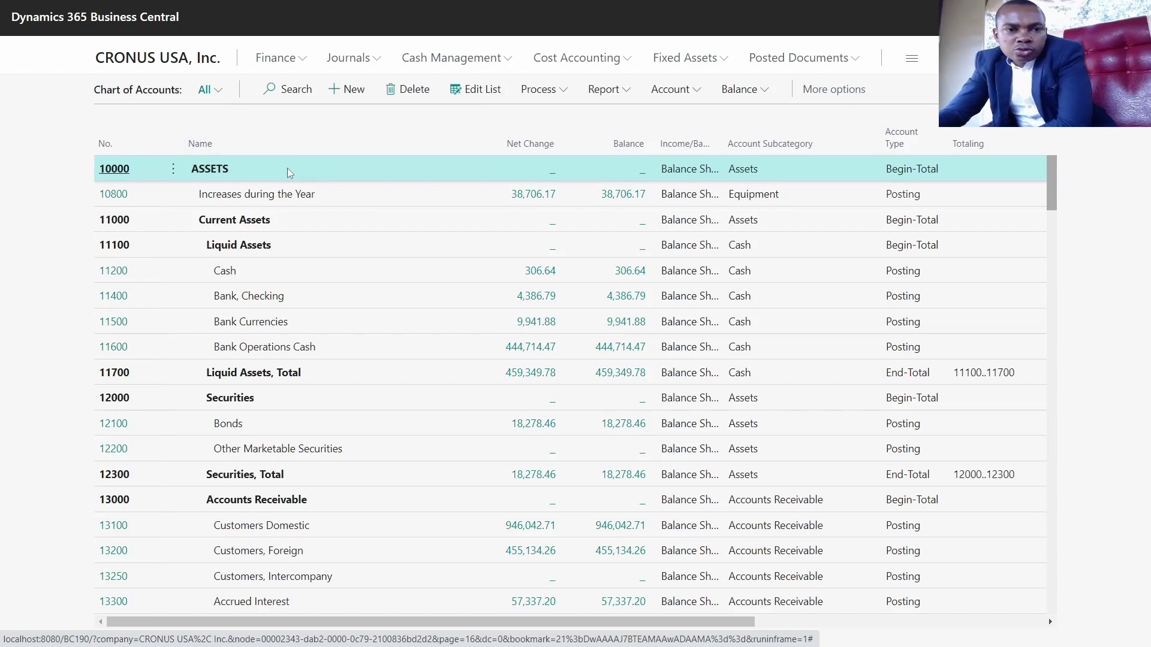
Scroll the Chart of Accounts down to the Vehicle Expenses group, 63000 through 63500, including 63450 Taxes
scroll(162, 259, "down", 1)
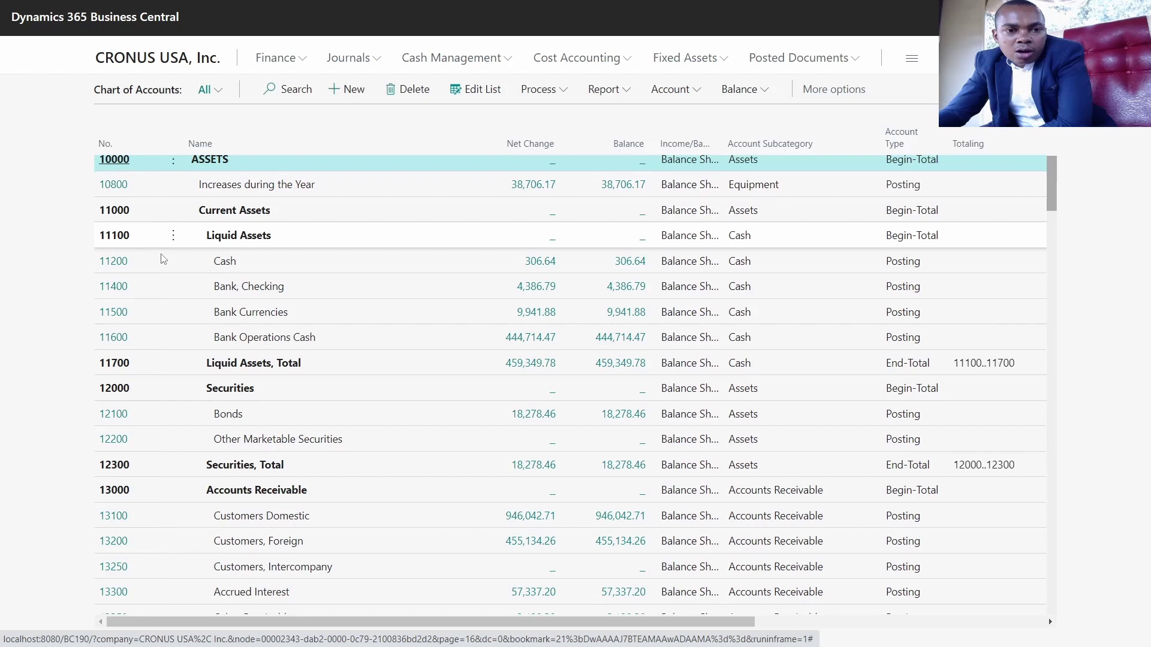
scroll(162, 259, "down", 8)
scroll(162, 259, "down", 12)
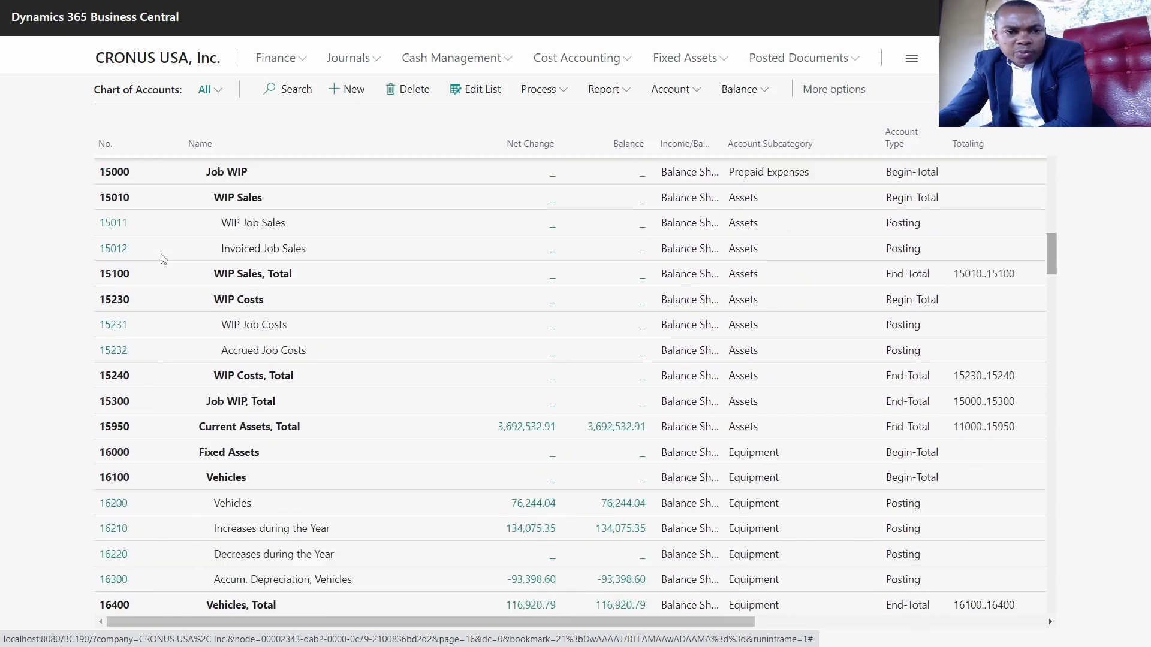
scroll(162, 259, "down", 10)
scroll(162, 259, "down", 15)
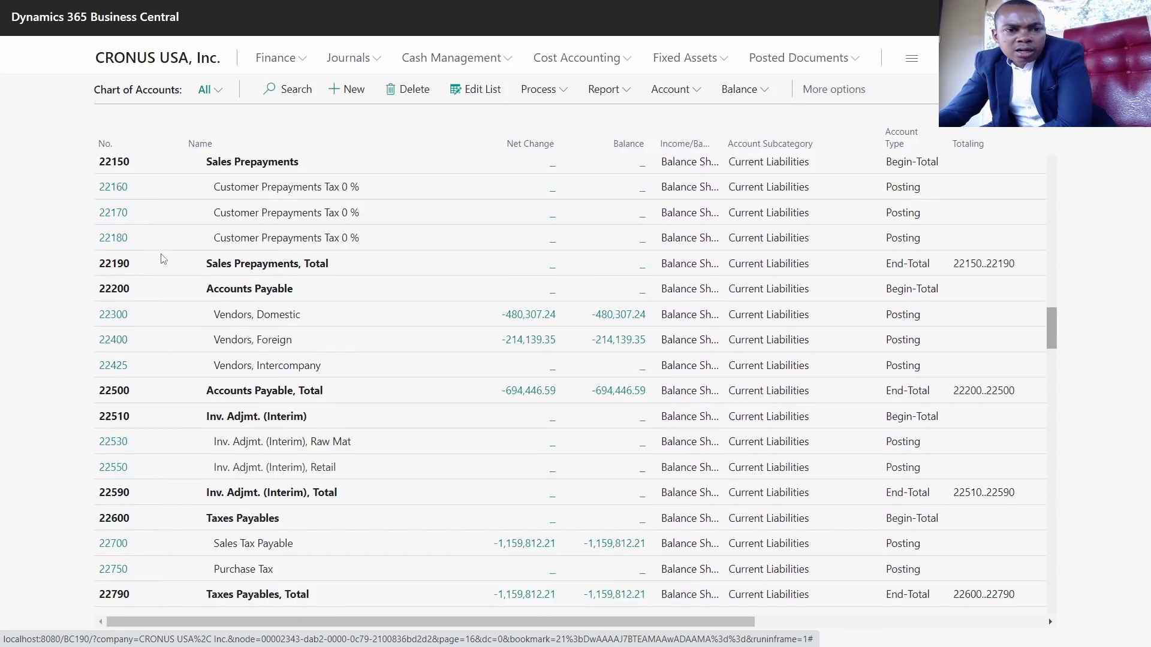
scroll(161, 258, "down", 20)
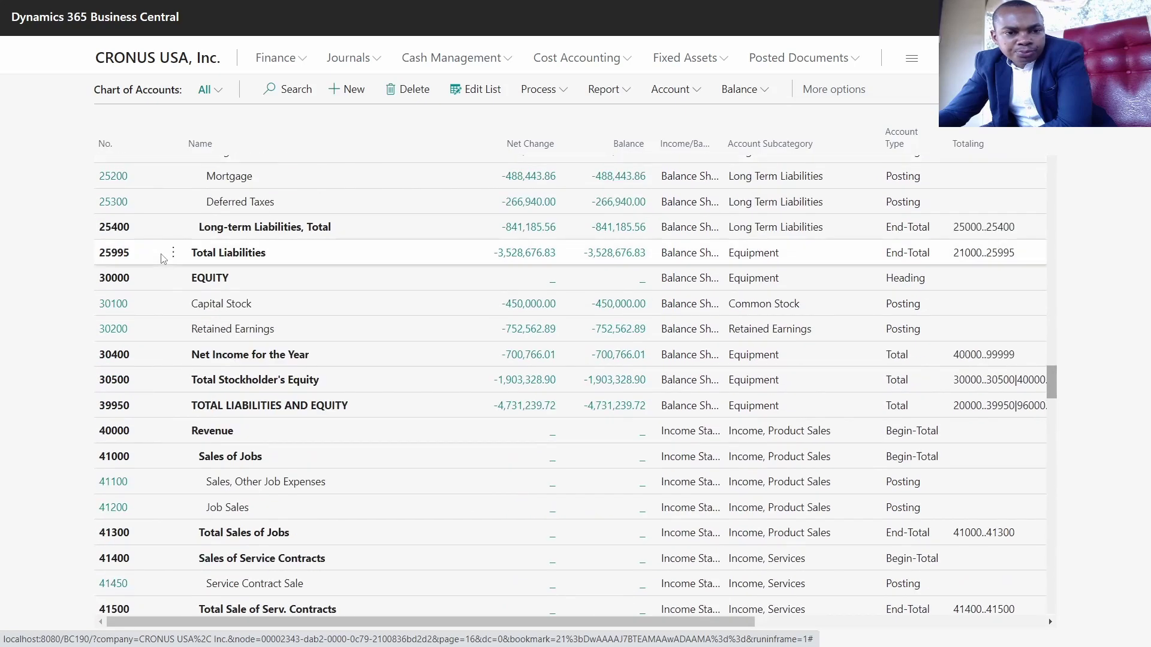
scroll(162, 259, "down", 20)
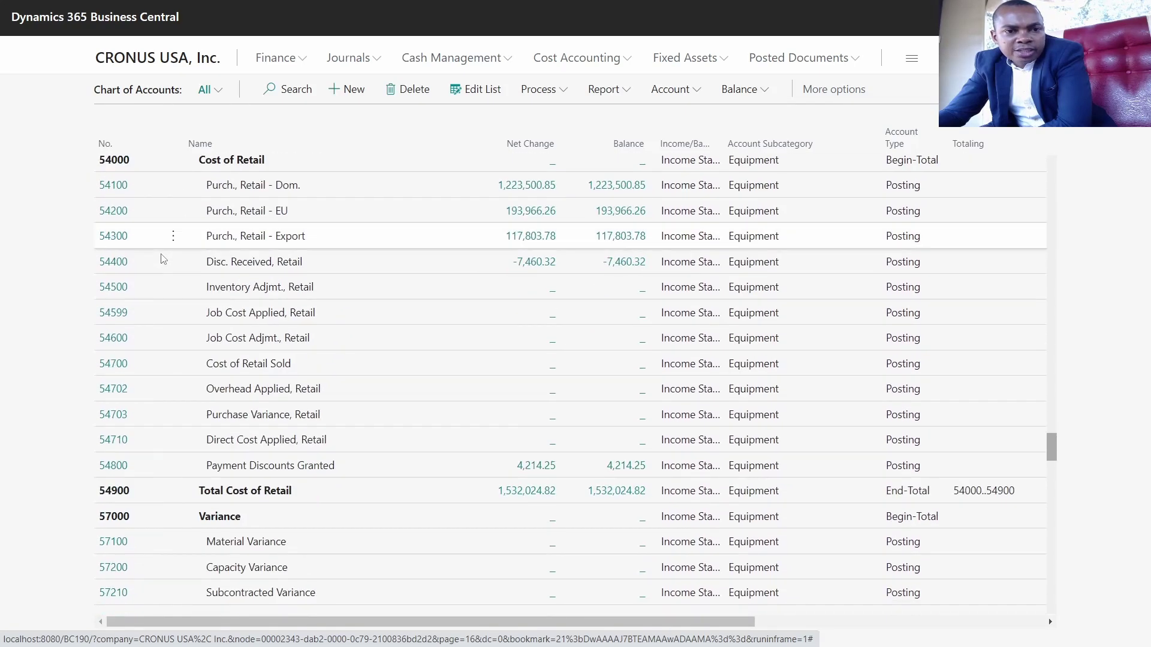
scroll(161, 258, "up", 4)
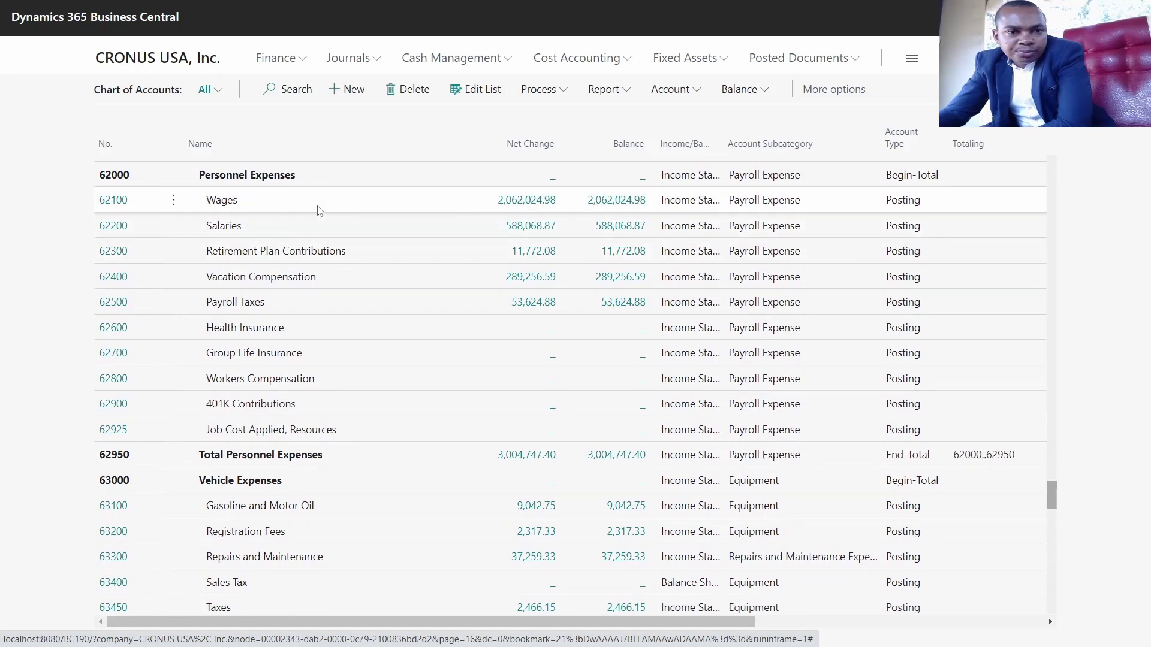
scroll(309, 216, "down", 5)
scroll(311, 229, "up", 5)
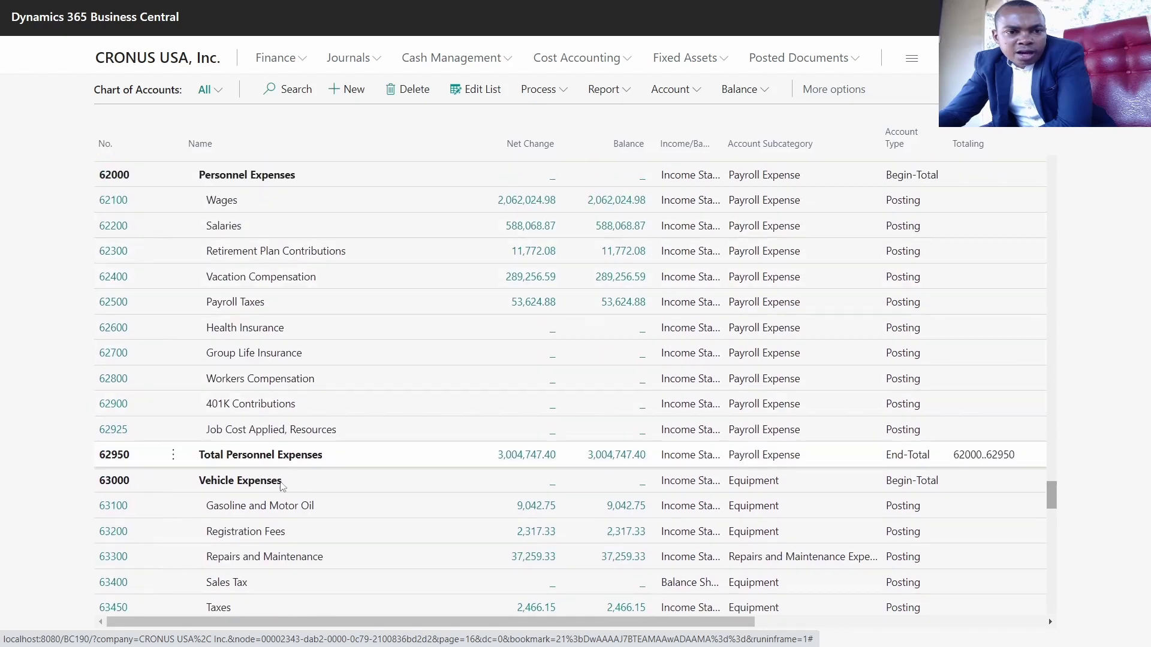
scroll(240, 488, "down", 3)
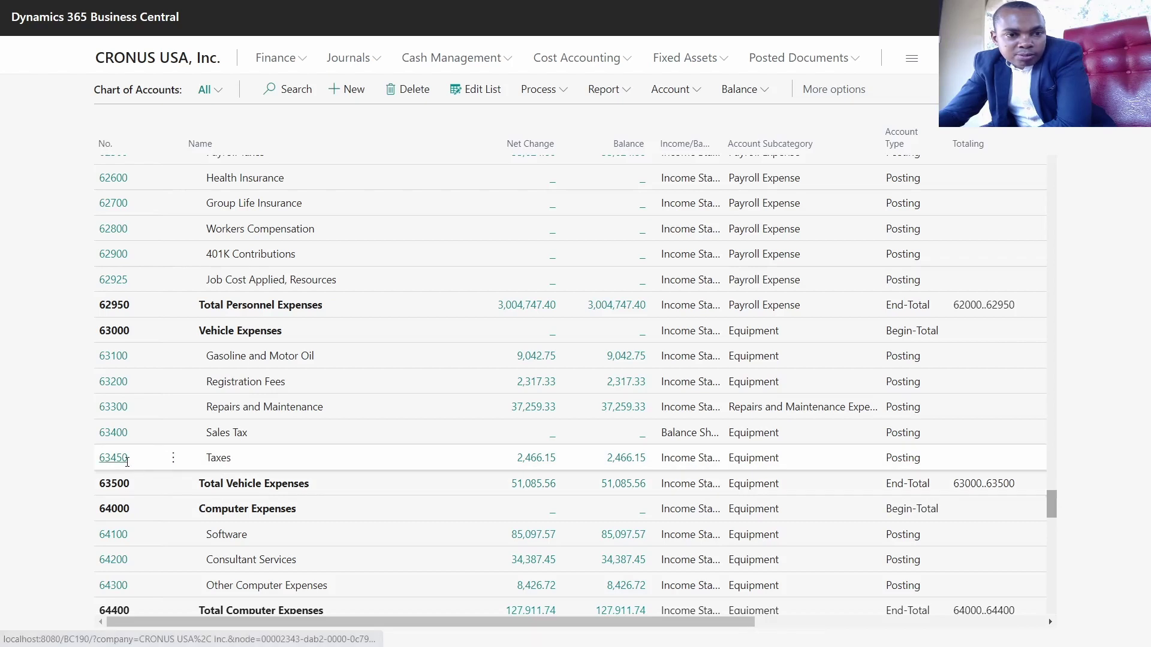
left_click(100, 458)
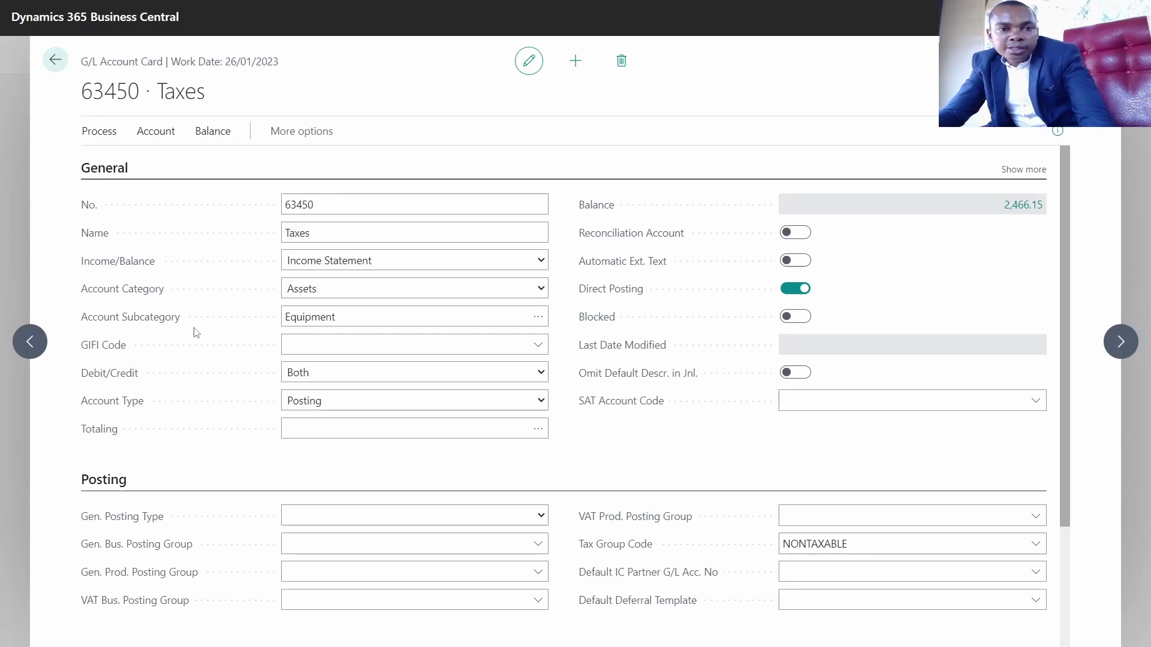
left_click_drag(126, 347, 234, 315)
left_click(329, 196)
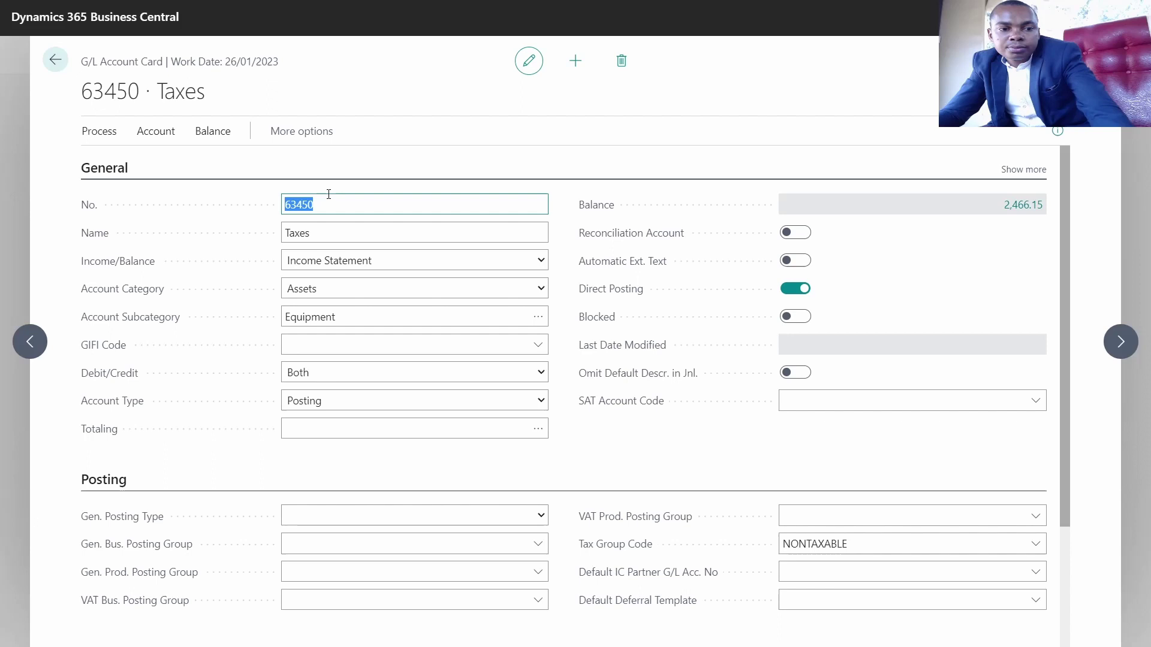
key("Escape")
key("Escape")
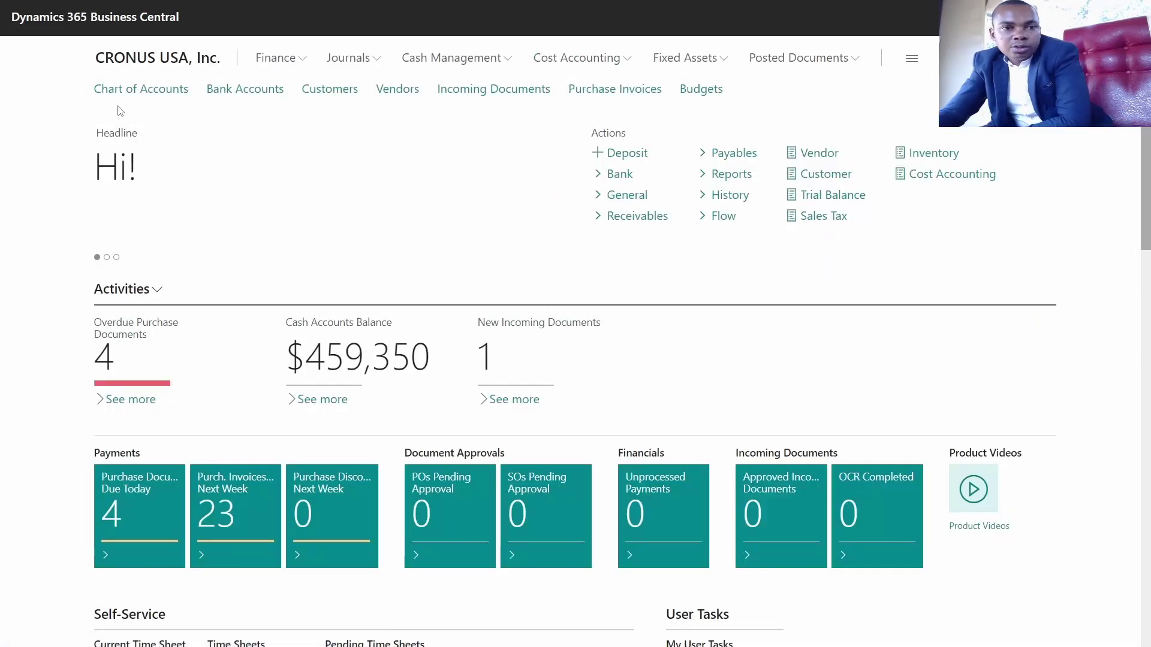
left_click(163, 90)
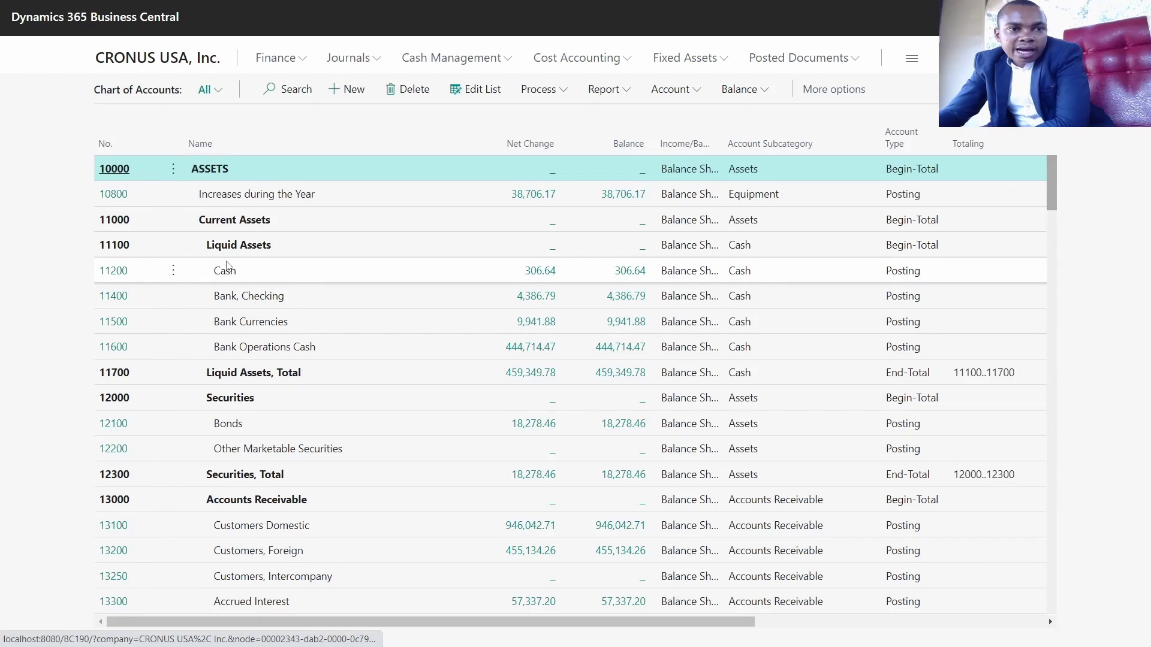
left_click(174, 91)
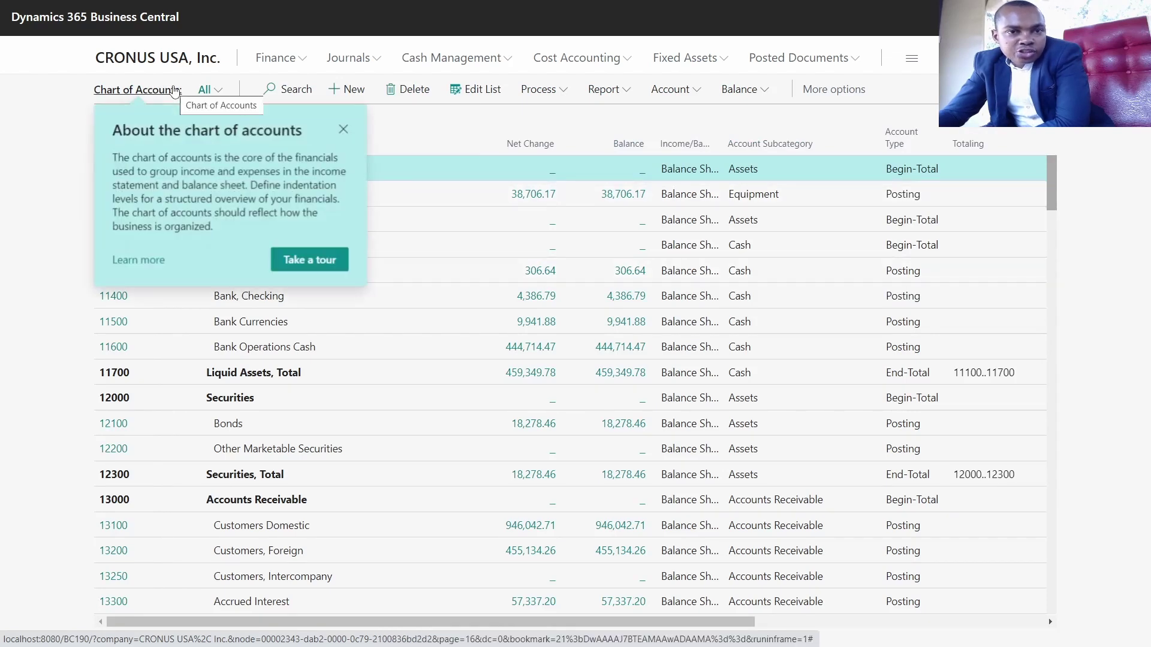
left_click(343, 130)
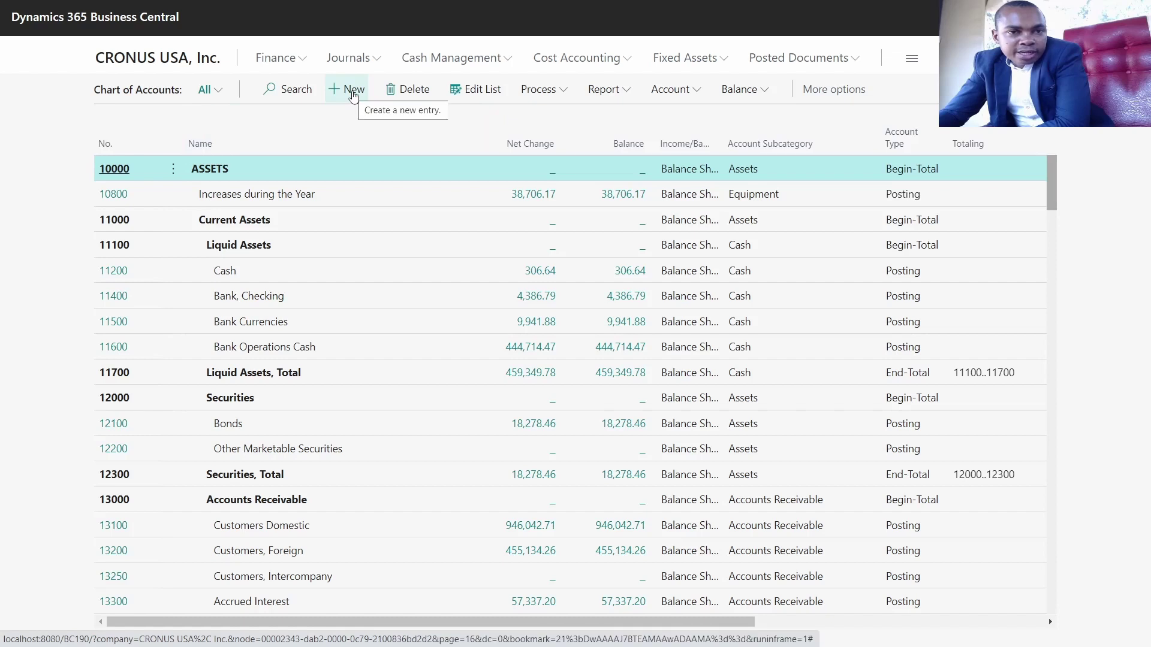
Create a new G/L account numbered 63451 and name it 'Registration fee'
left_click(354, 95)
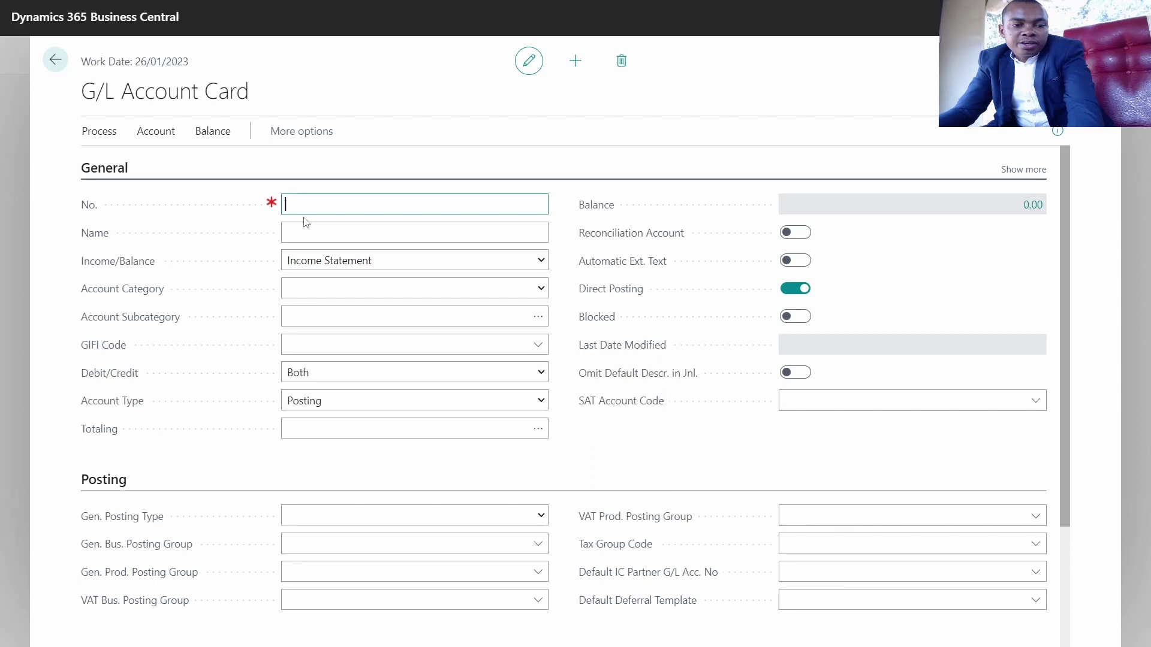
type("63450")
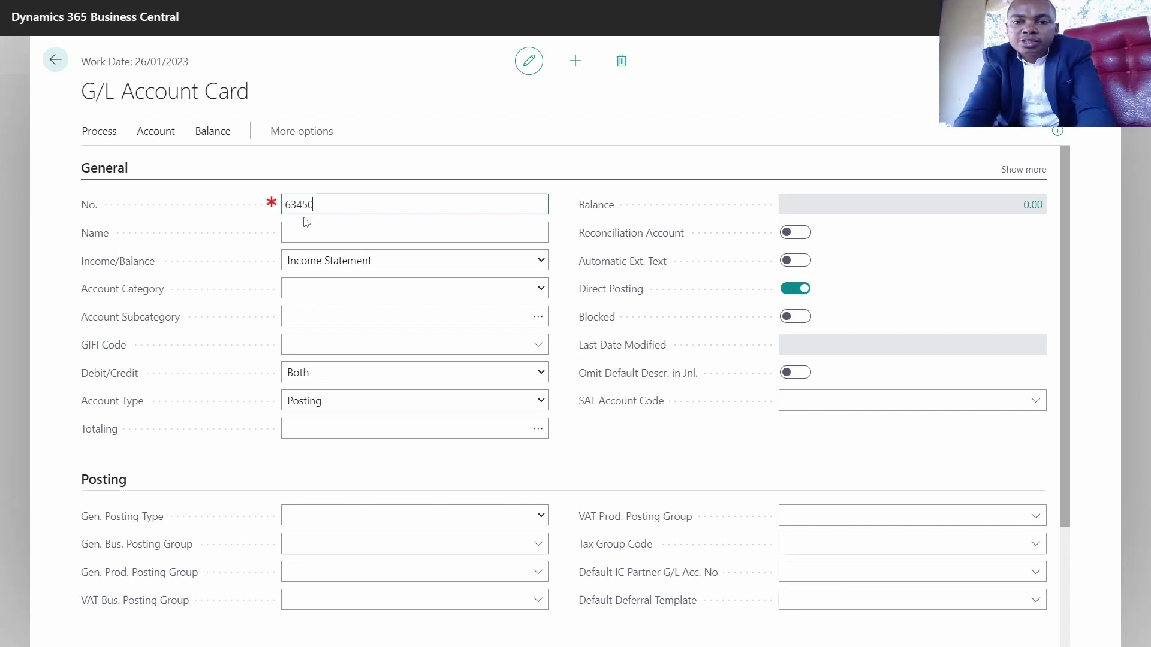
key("BackSpace")
type("1")
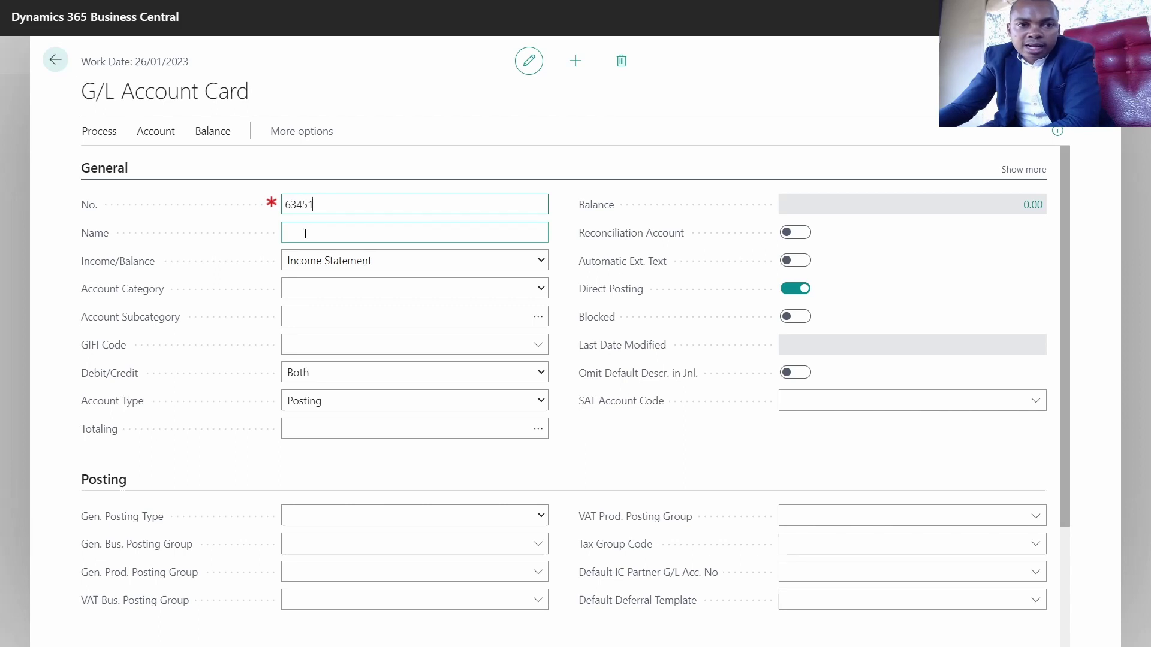
left_click(305, 233)
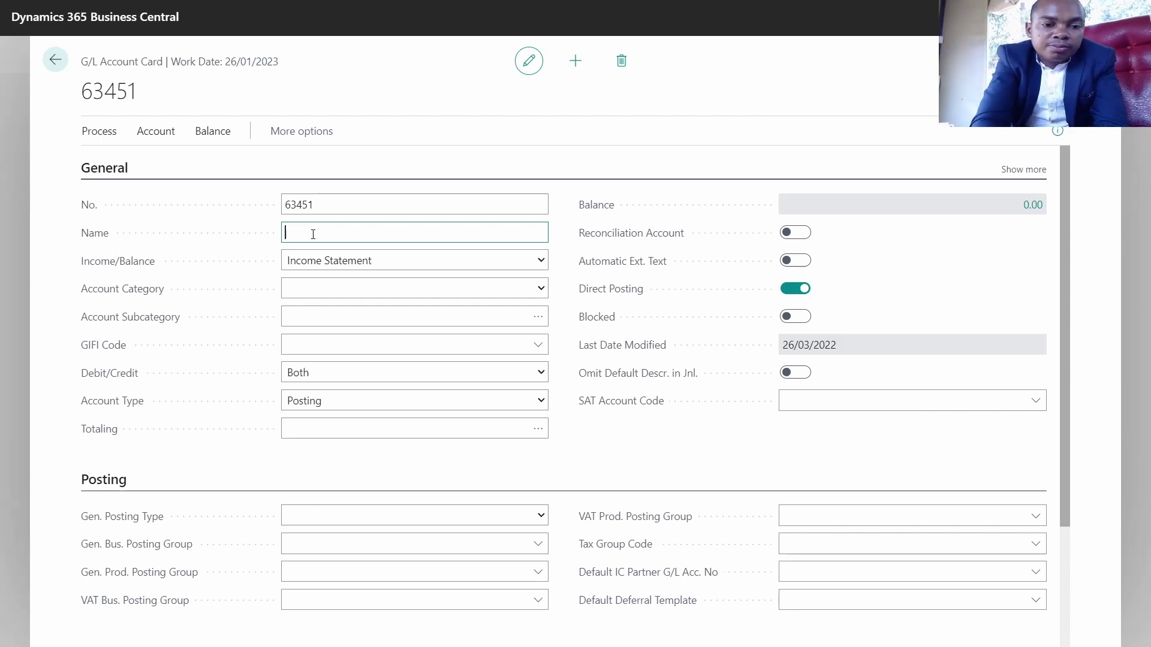
type("Re")
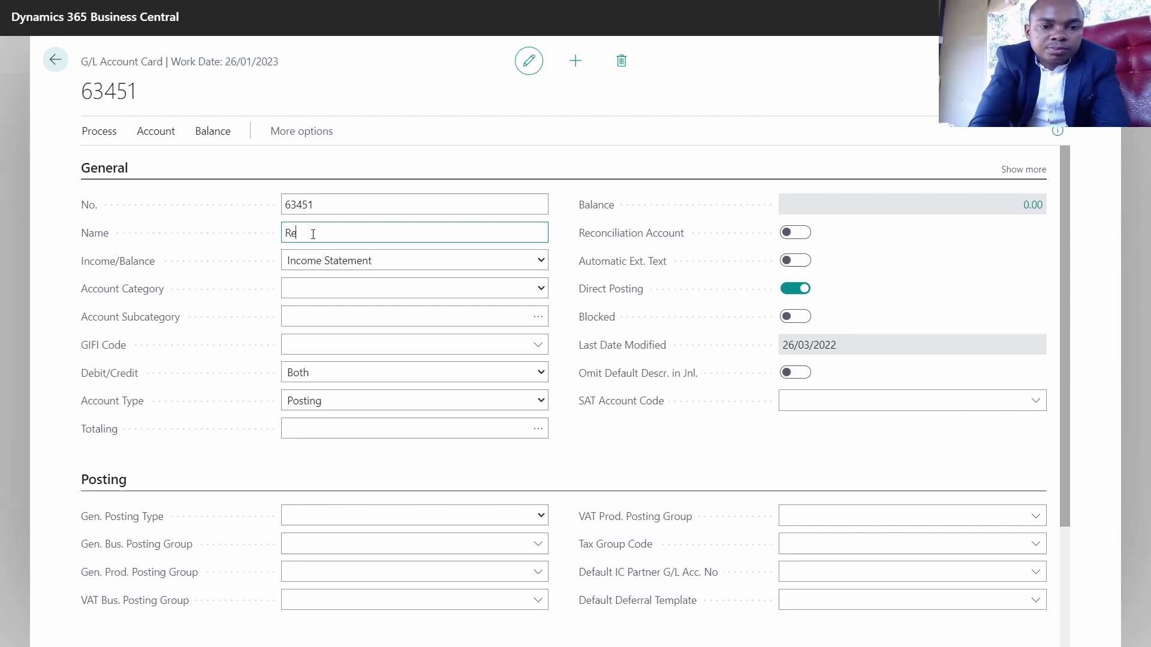
type("gis")
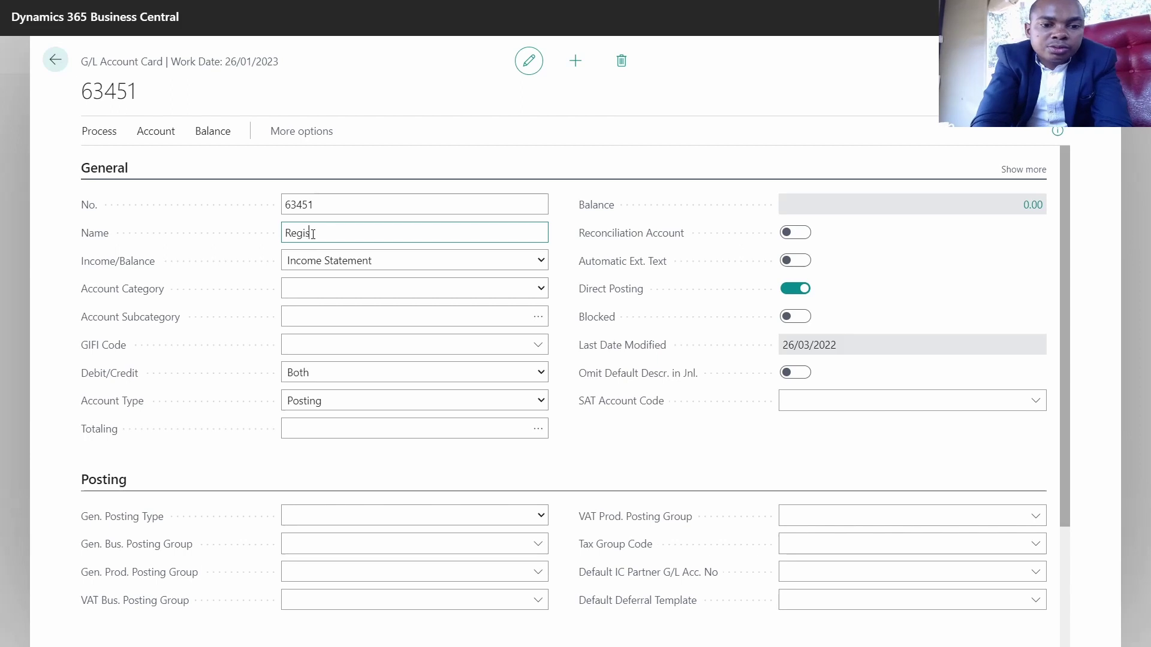
type("tratio")
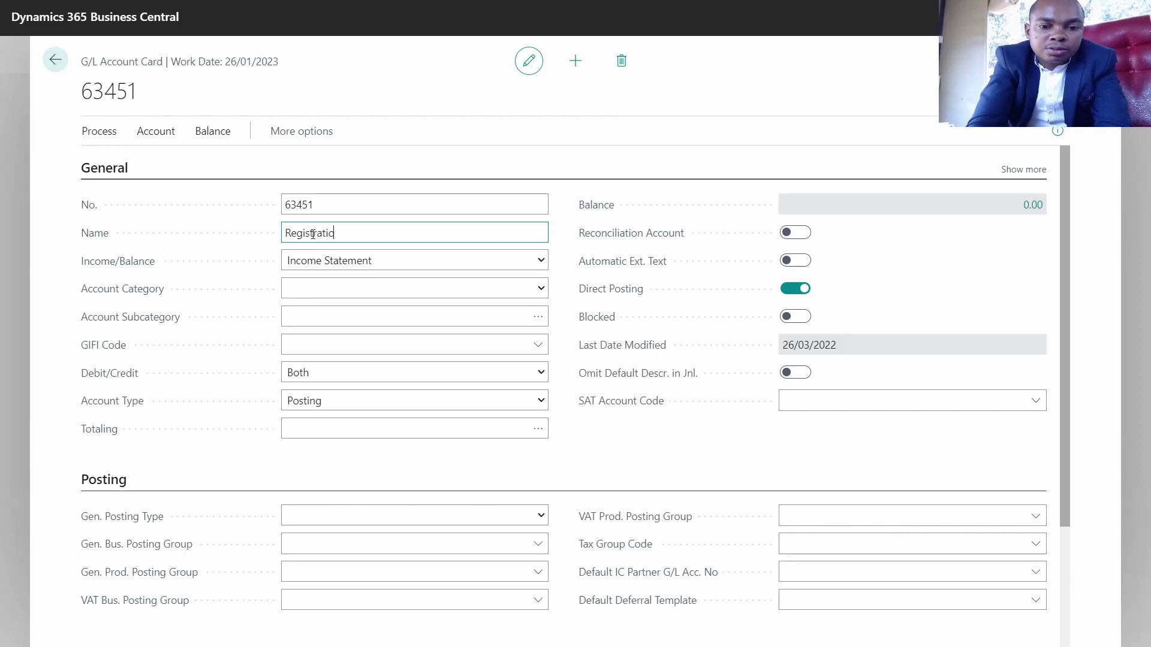
type("n fee ")
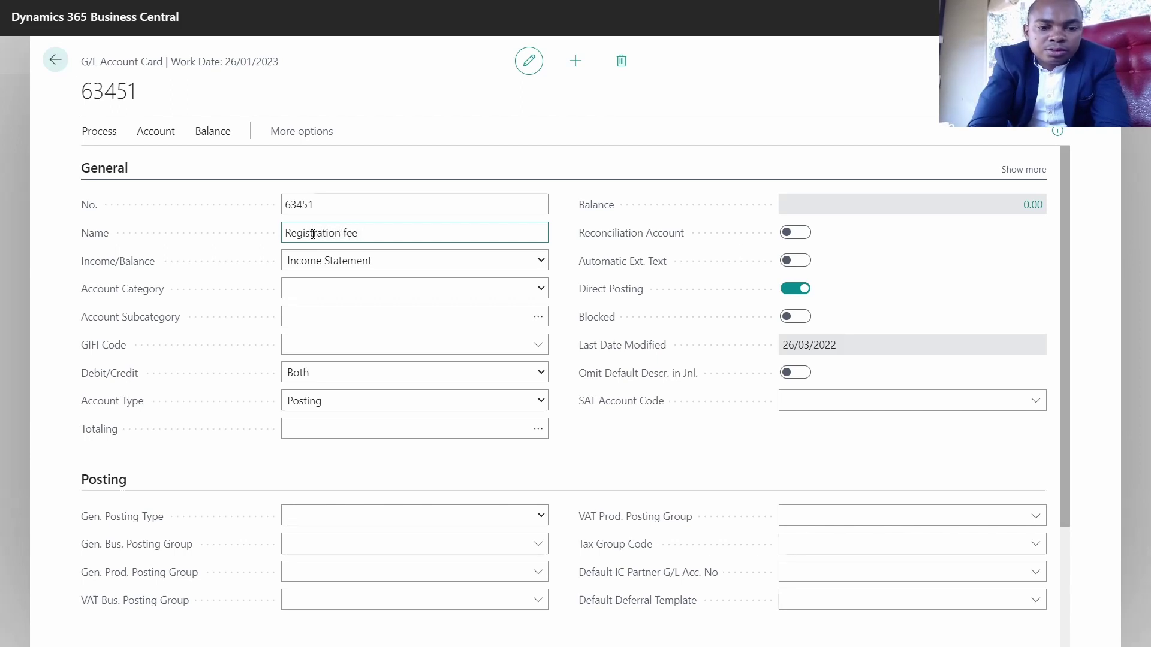
type("fpr")
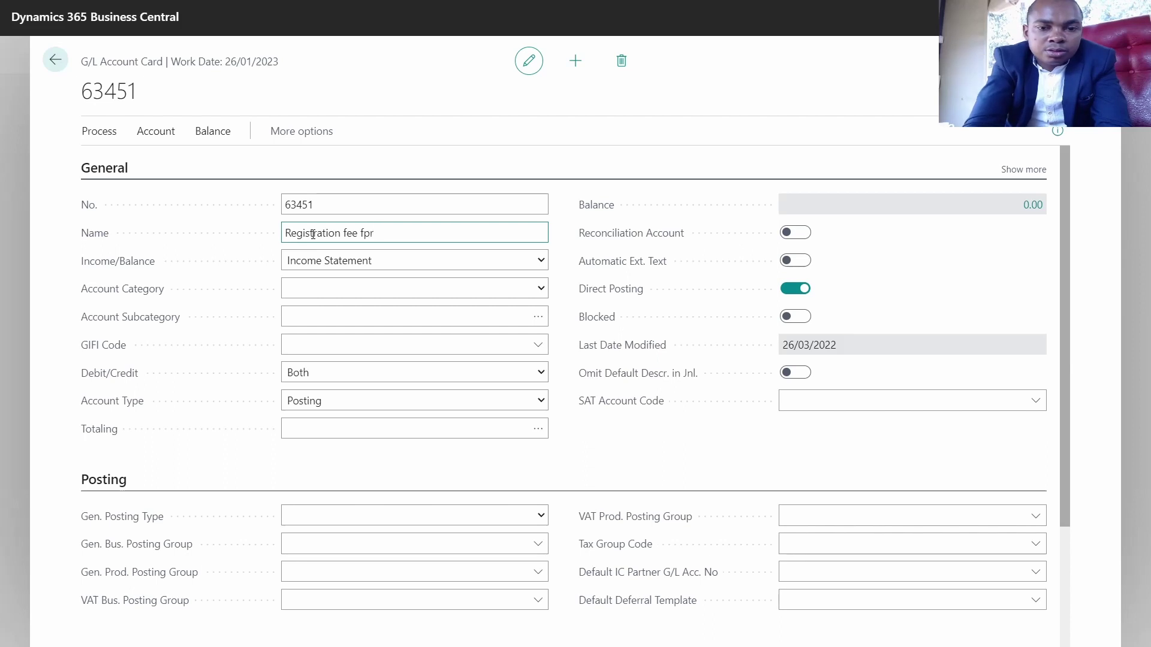
key("BackSpace")
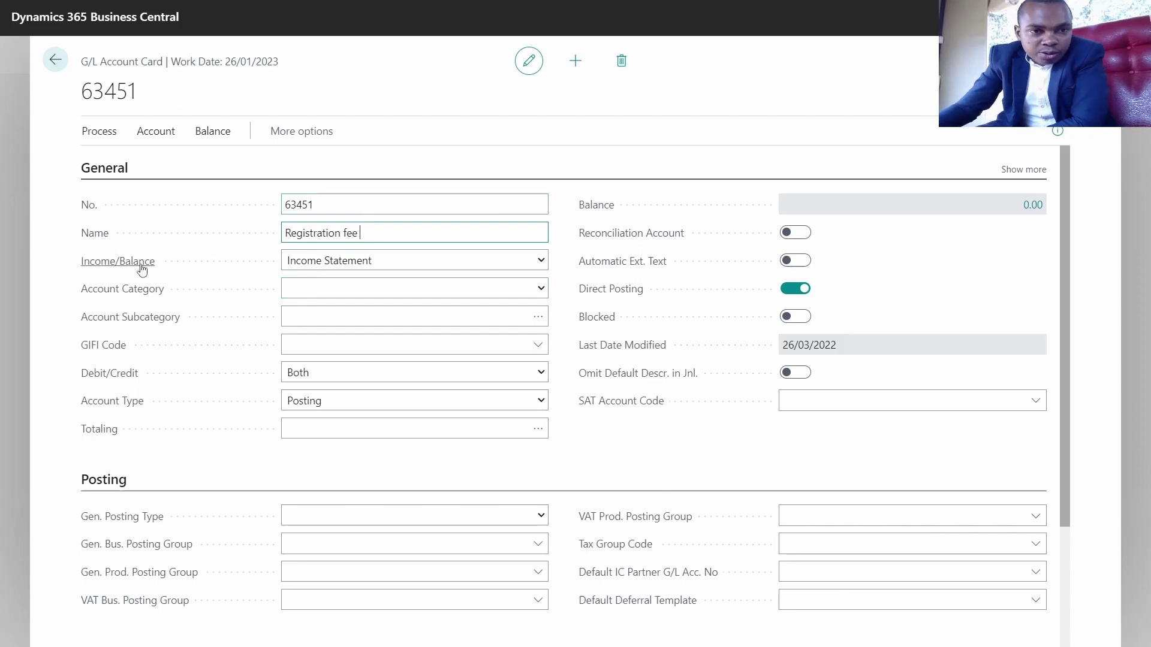
Keep the account on Income Statement and set its Account Category to Expense
left_click(384, 264)
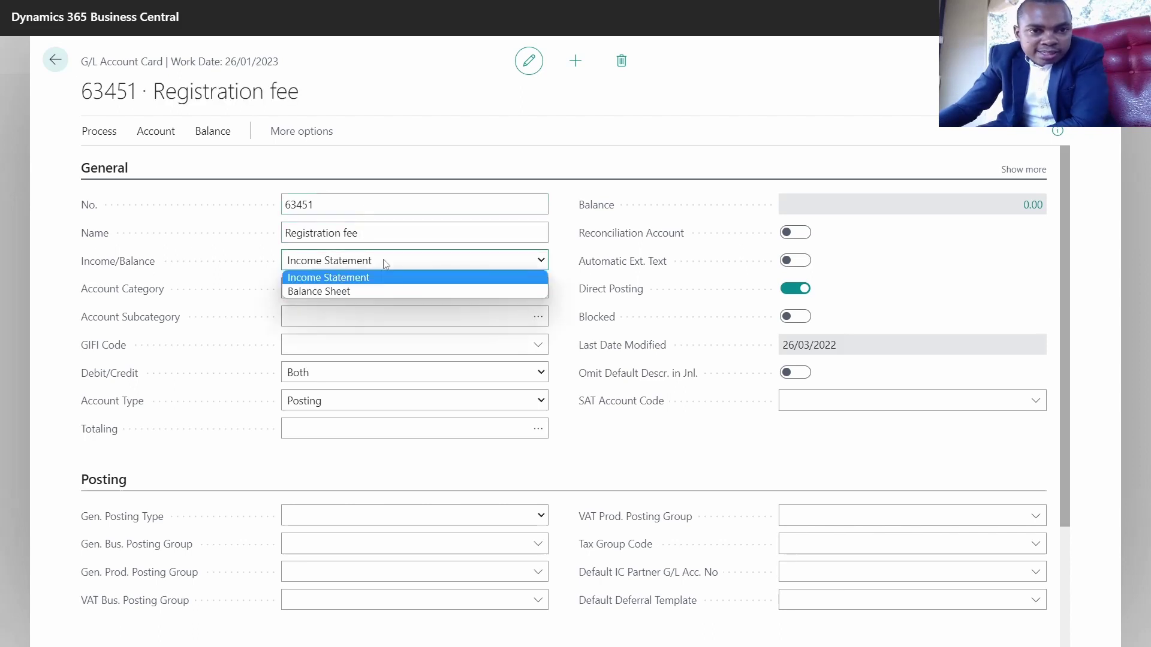
left_click(384, 264)
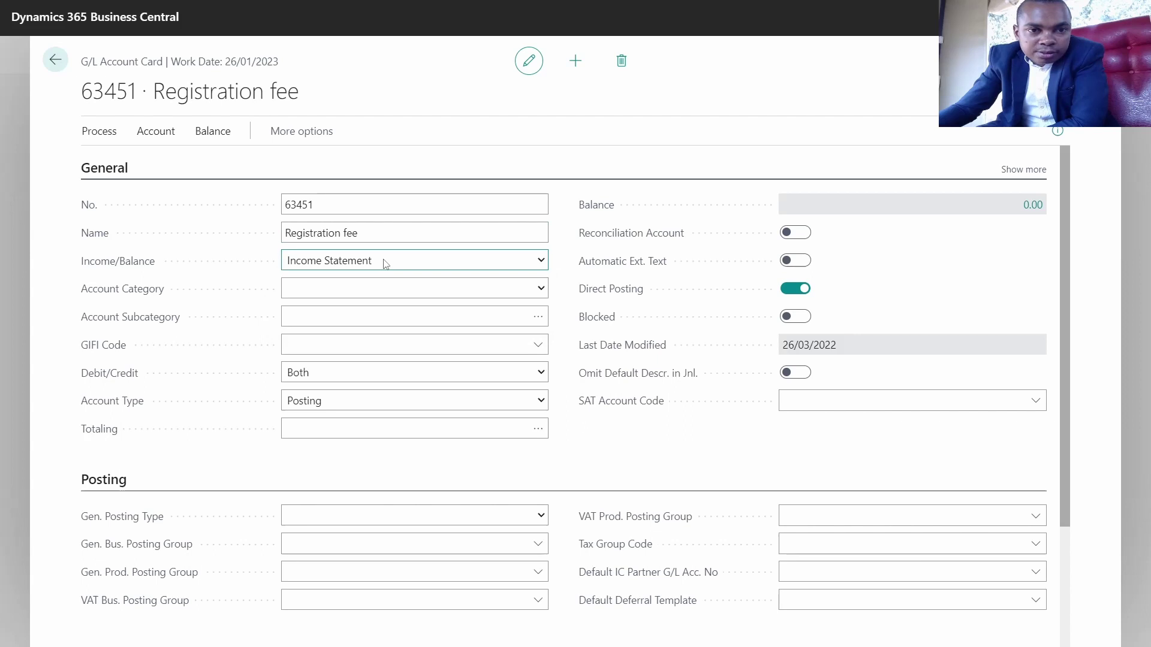
left_click(318, 297)
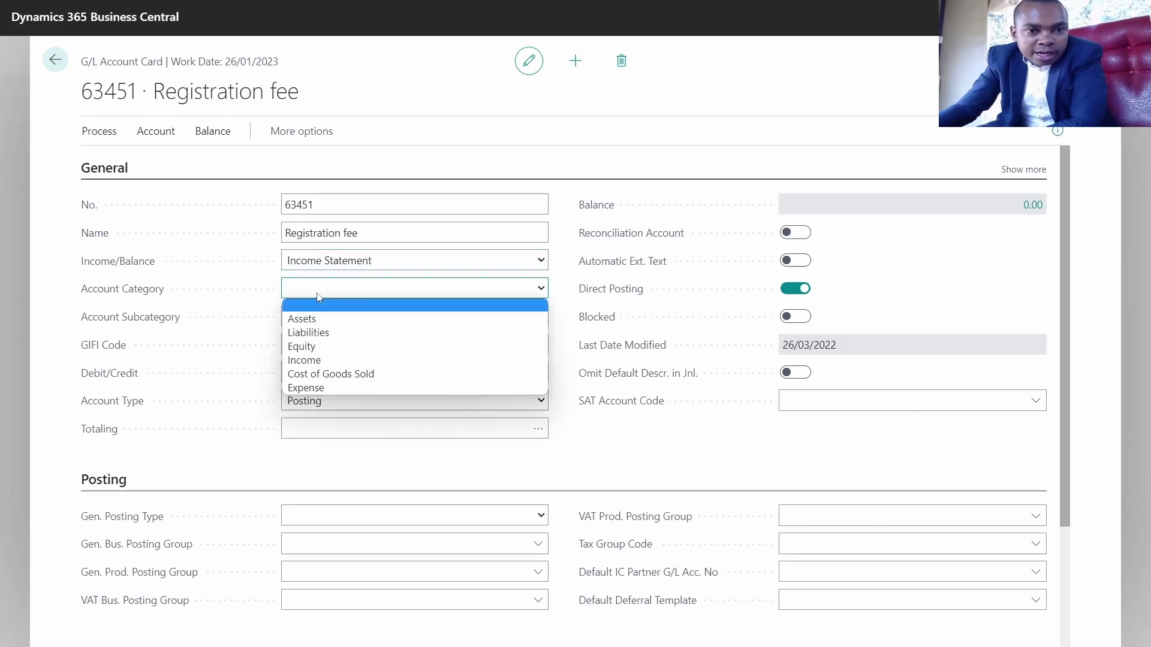
left_click(326, 387)
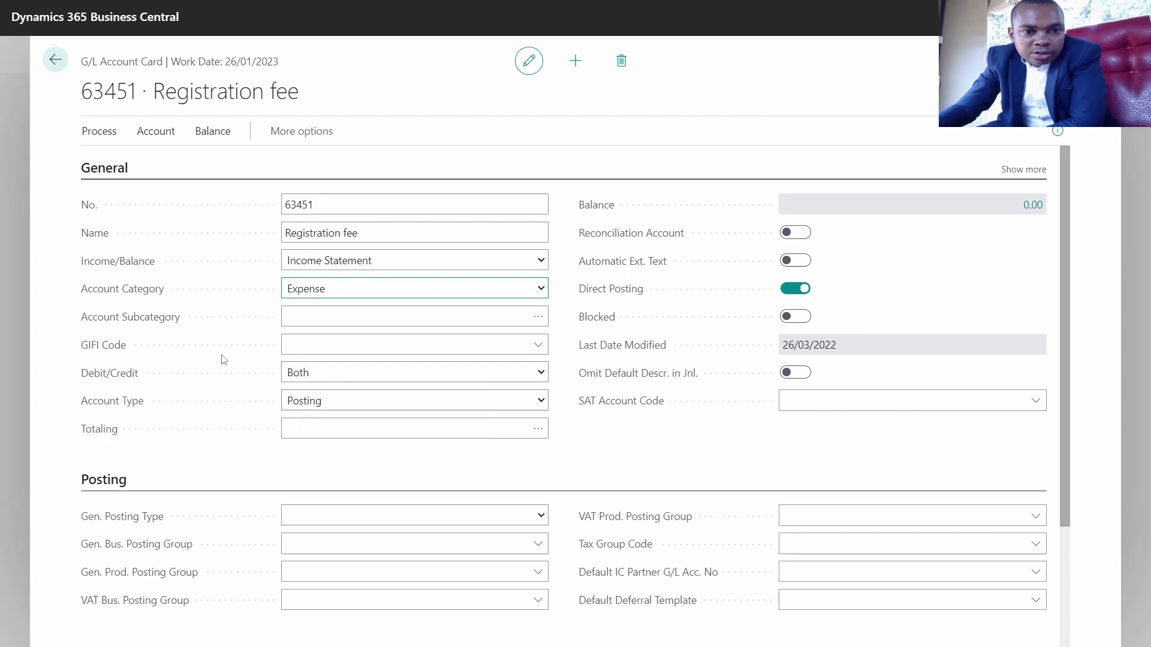
Leave Debit/Credit as Both, Income/Balance as Income Statement, and Account Type as Posting
left_click(359, 372)
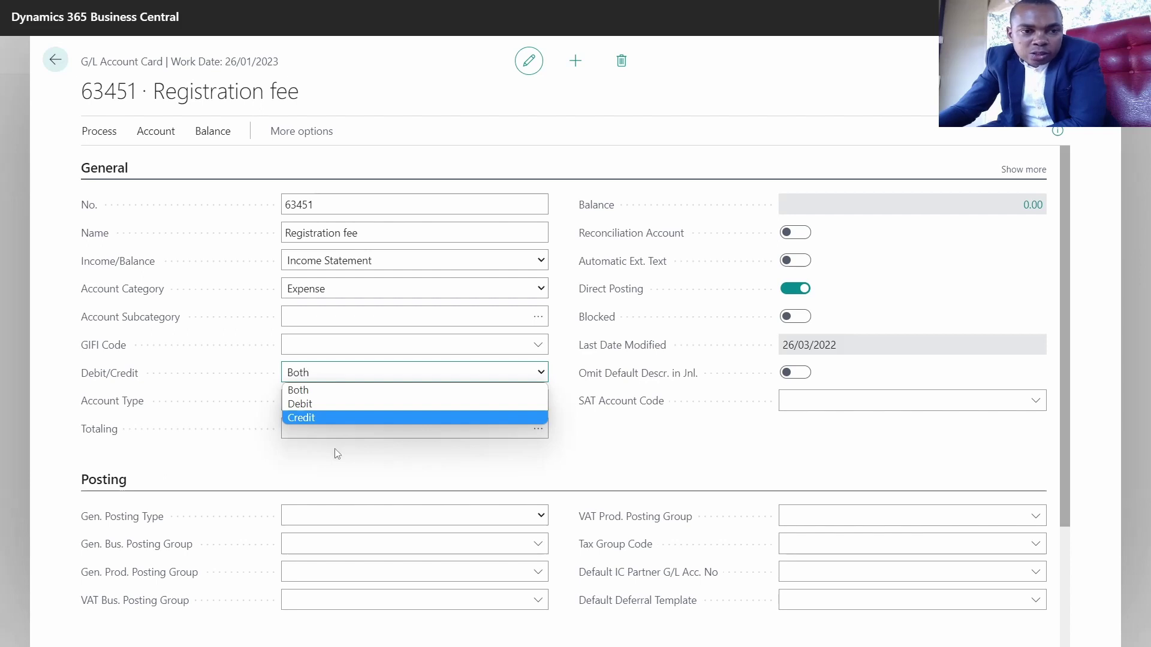
left_click(334, 447)
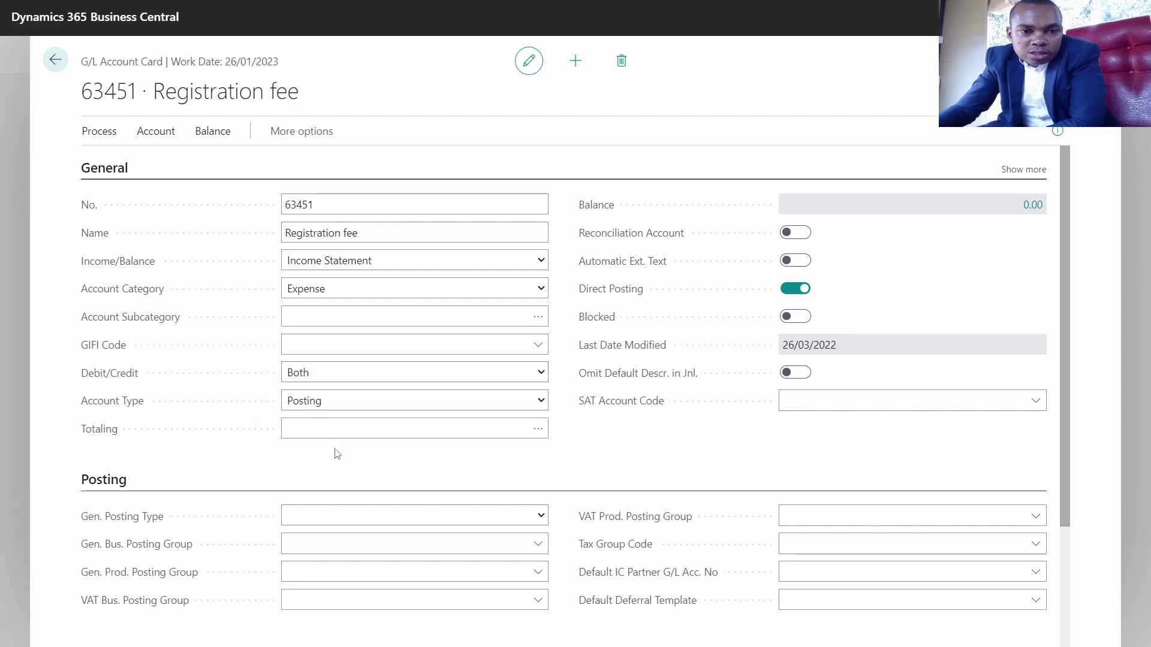
left_click(372, 406)
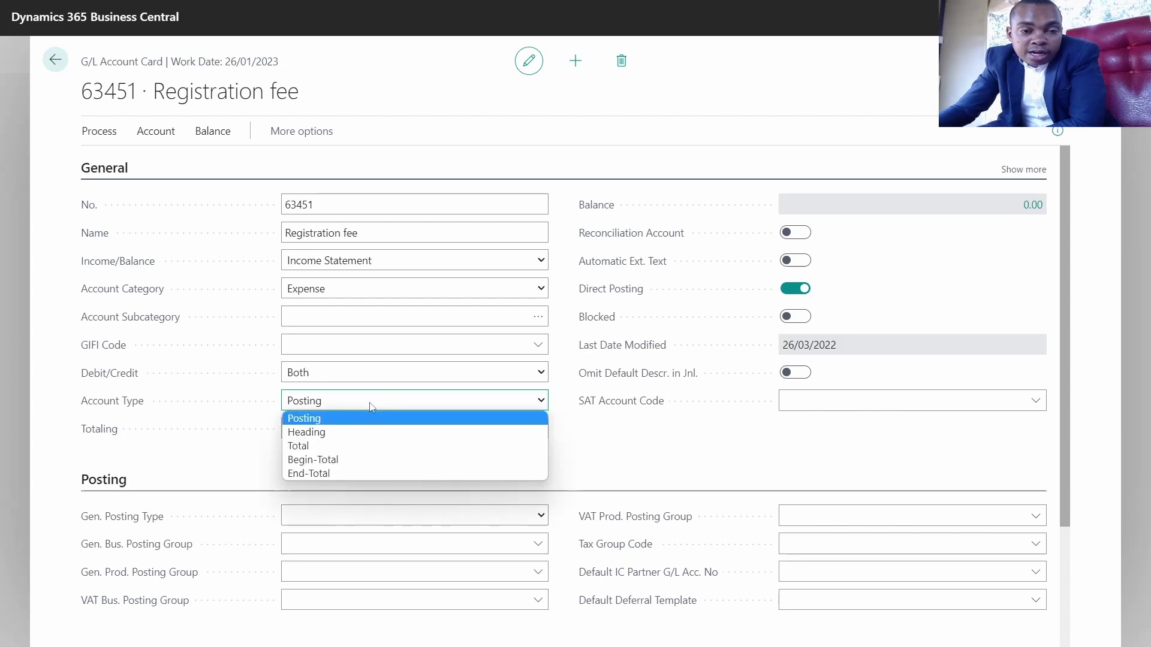
left_click(371, 407)
left_click(371, 406)
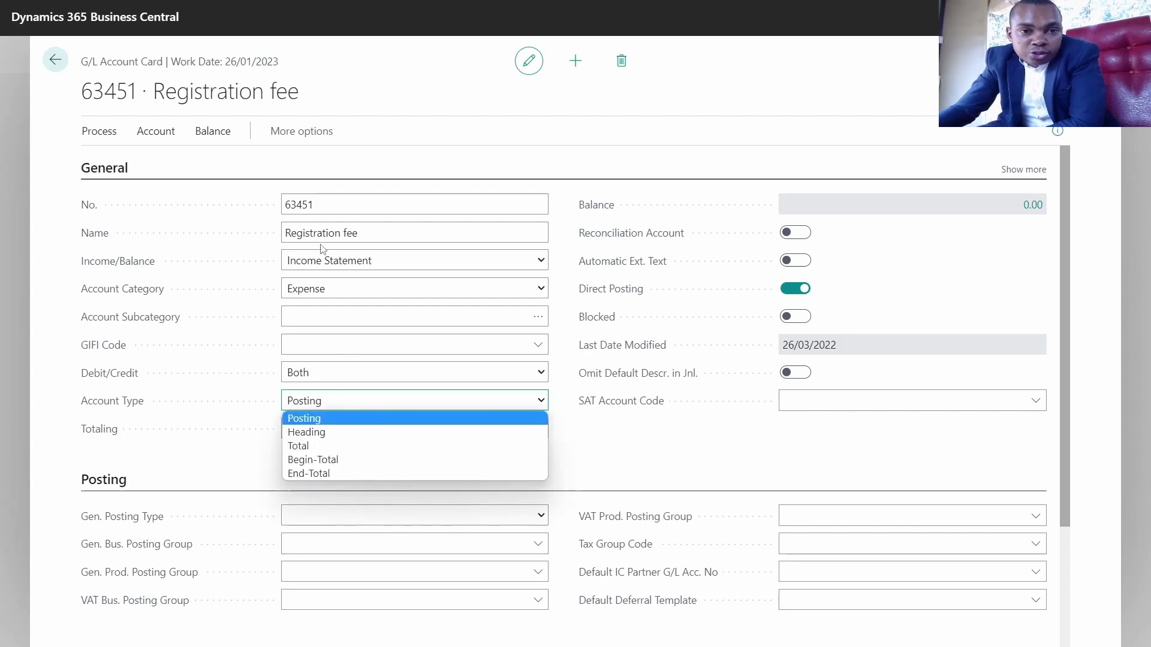
left_click(337, 266)
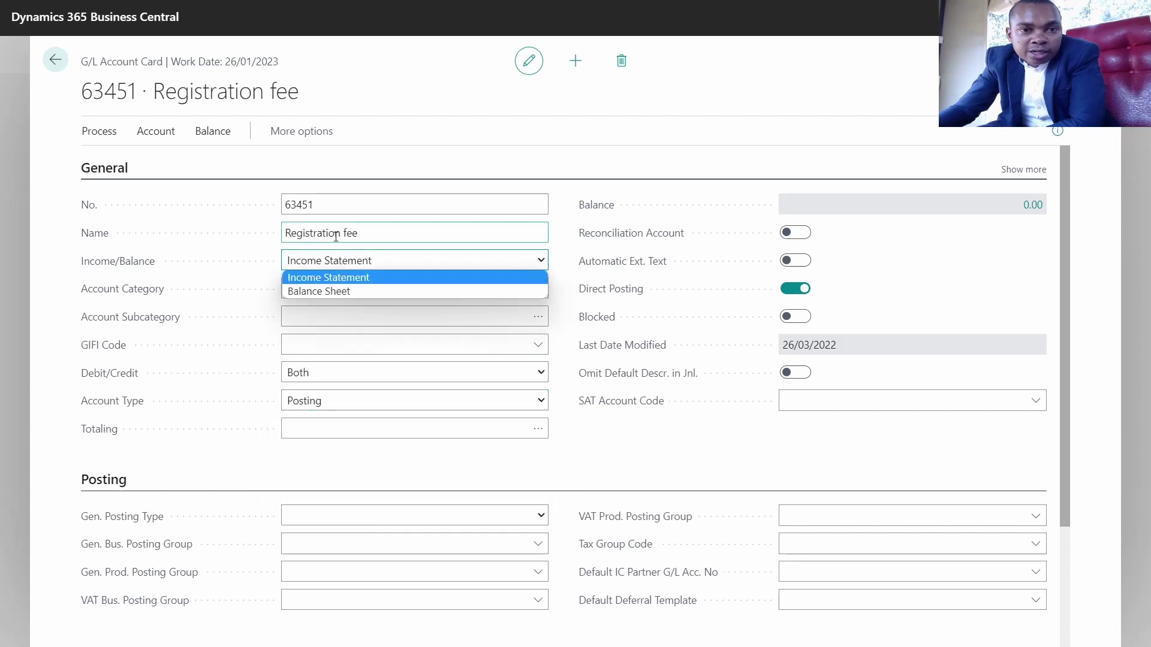
left_click(335, 237)
left_click(352, 397)
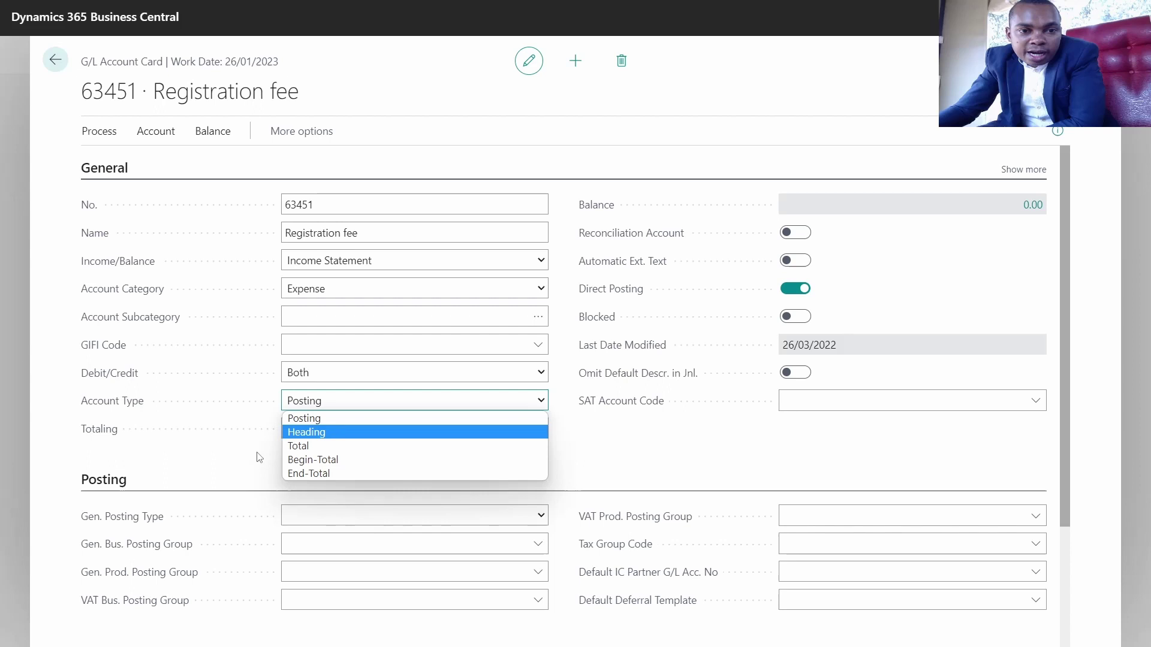
left_click(196, 475)
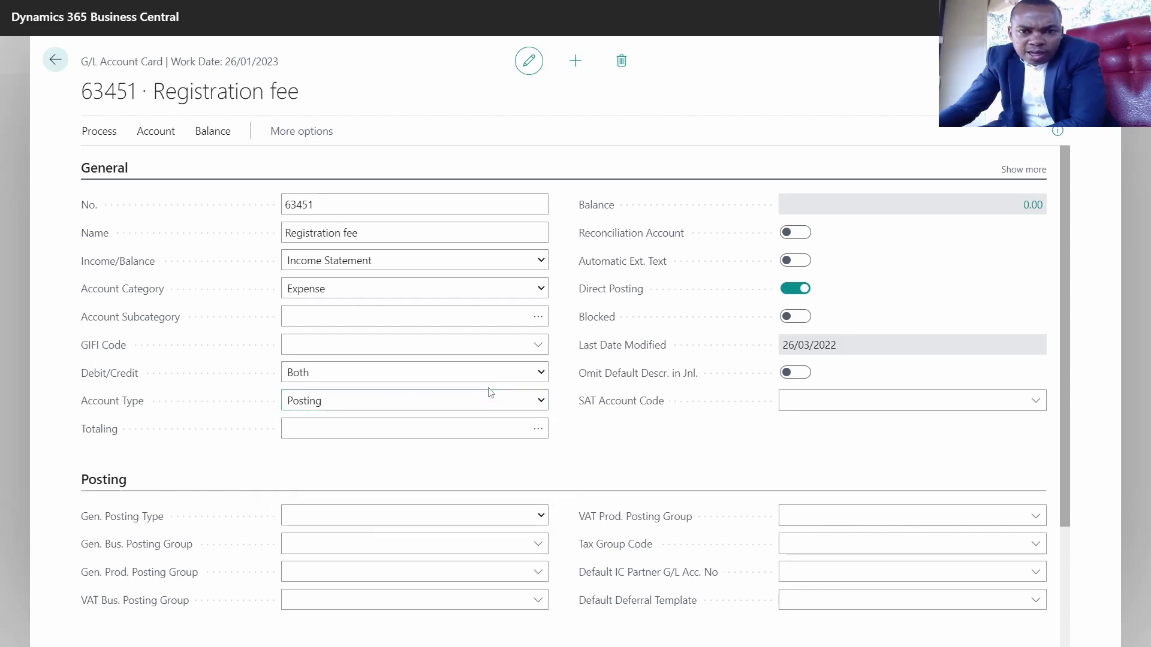
scroll(491, 393, "down", 3)
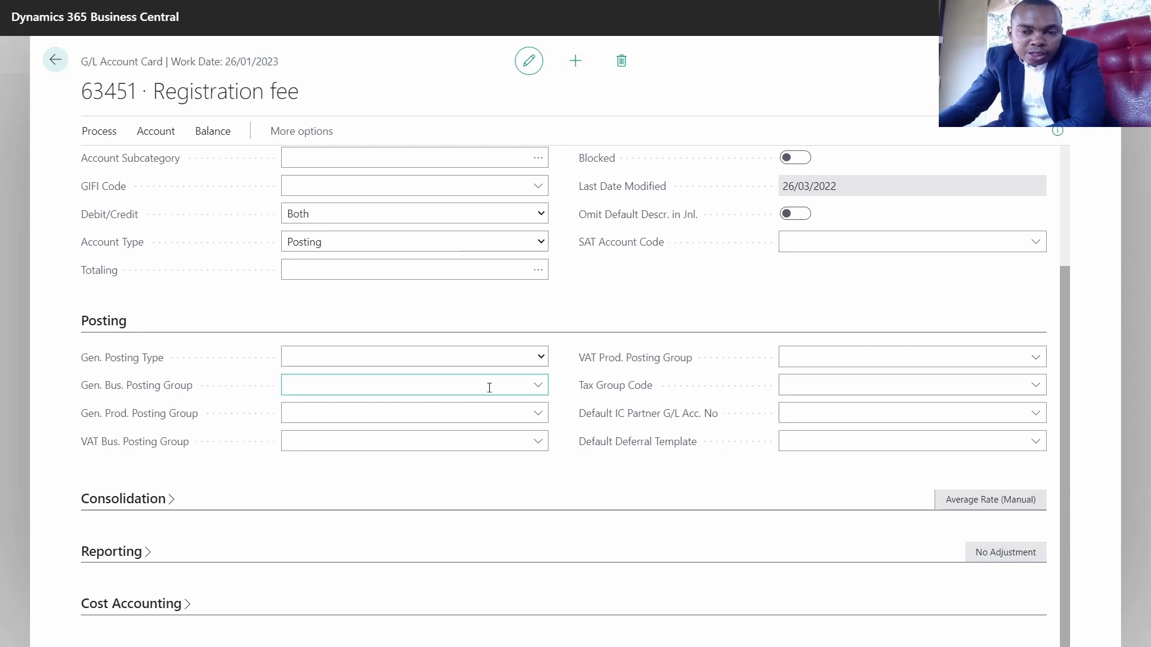
scroll(411, 367, "up", 3)
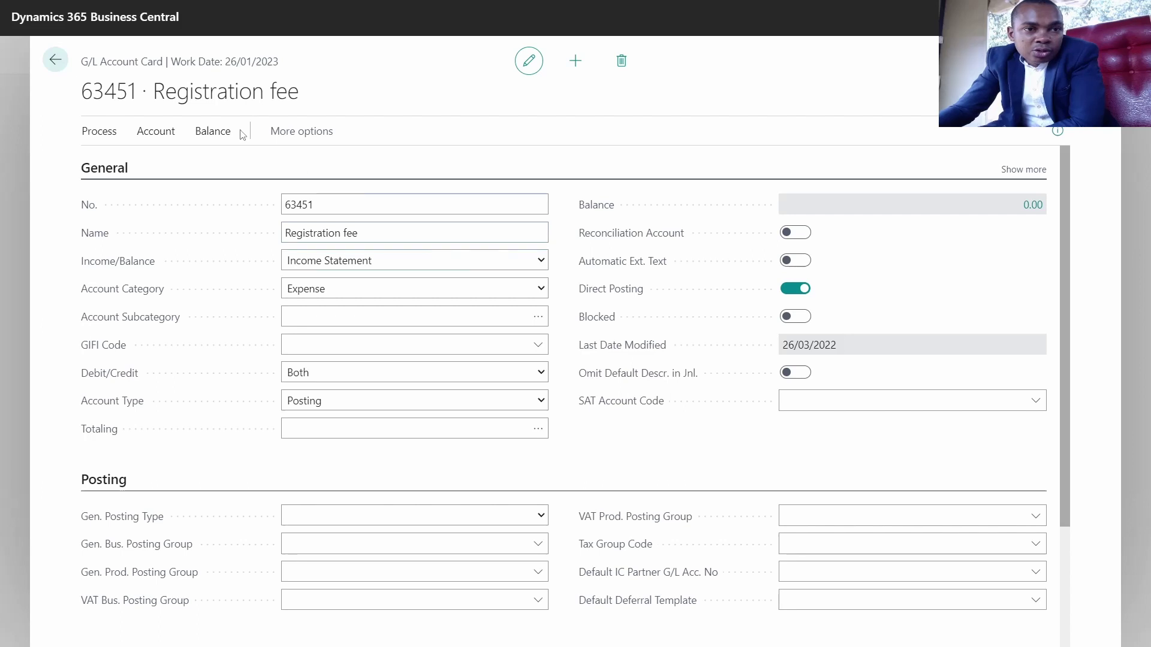
Return to the Chart of Accounts, scroll to 63451 Registration fee, and select its name text
left_click(55, 59)
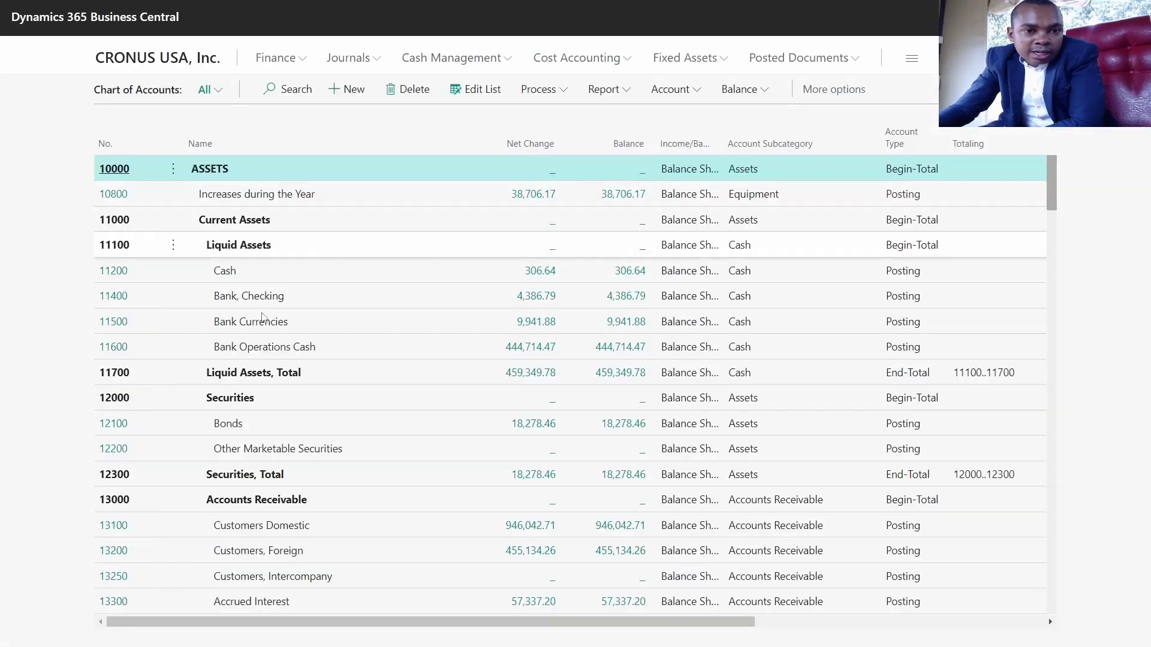
scroll(327, 340, "down", 3)
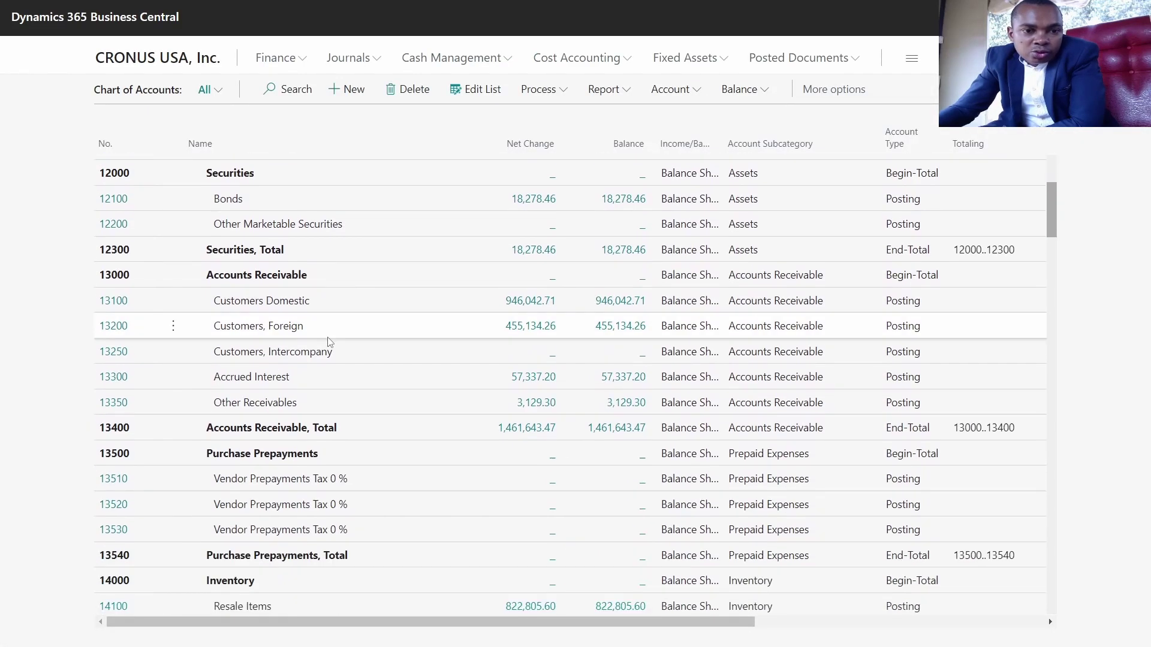
scroll(328, 341, "down", 10)
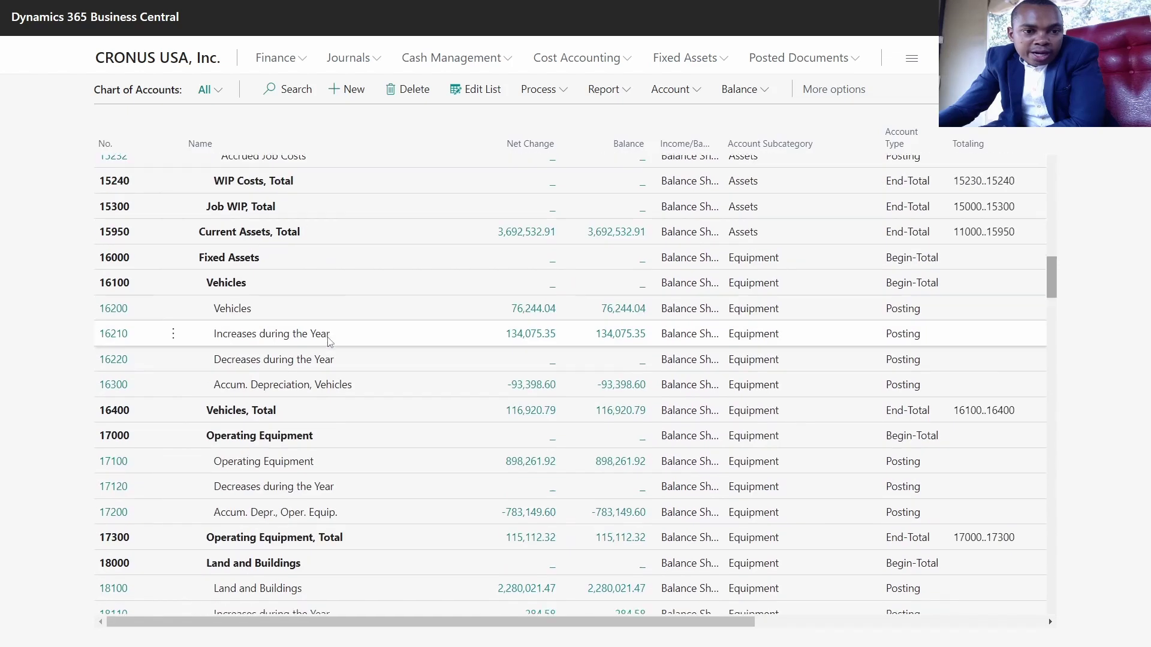
scroll(328, 342, "down", 20)
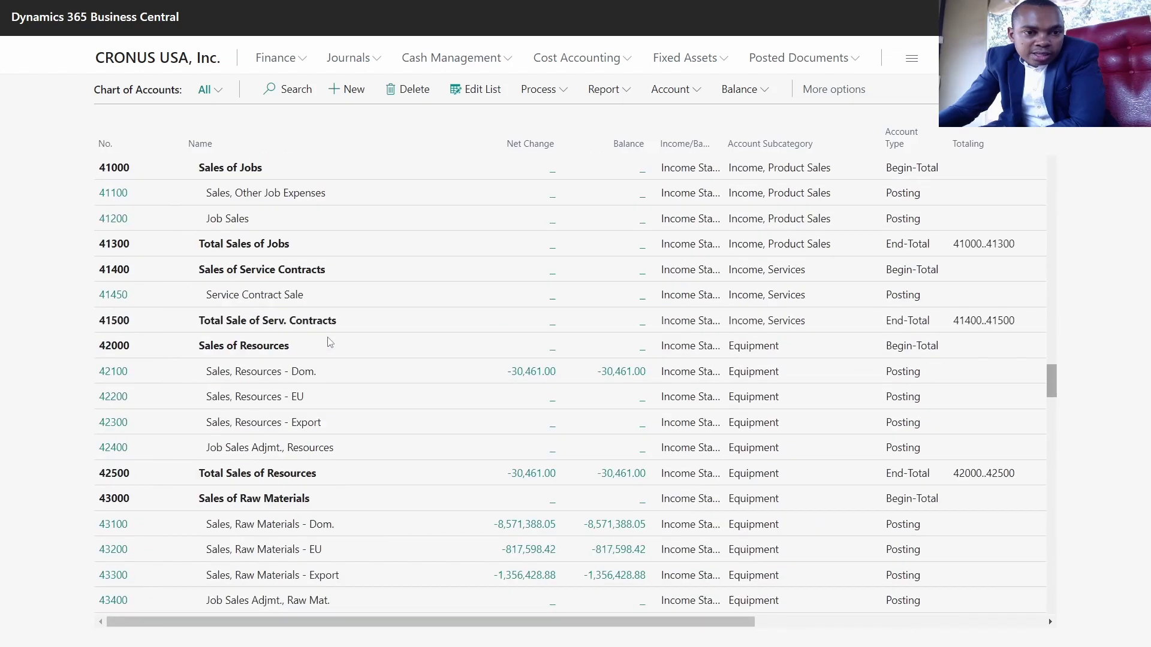
scroll(328, 341, "down", 15)
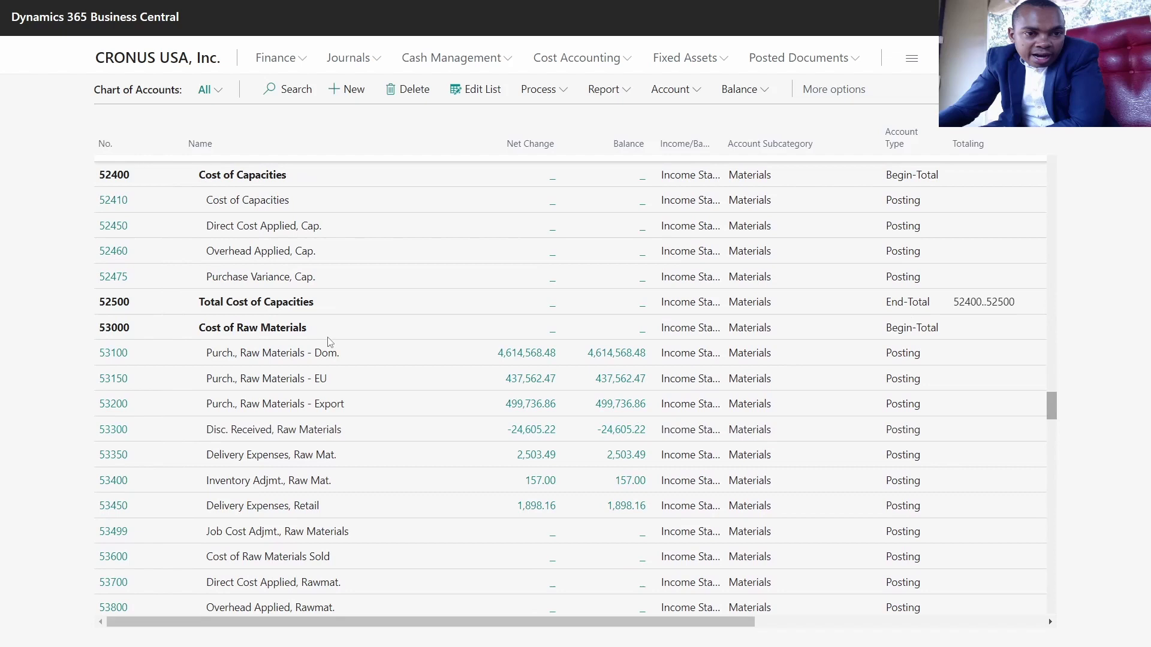
scroll(328, 341, "down", 15)
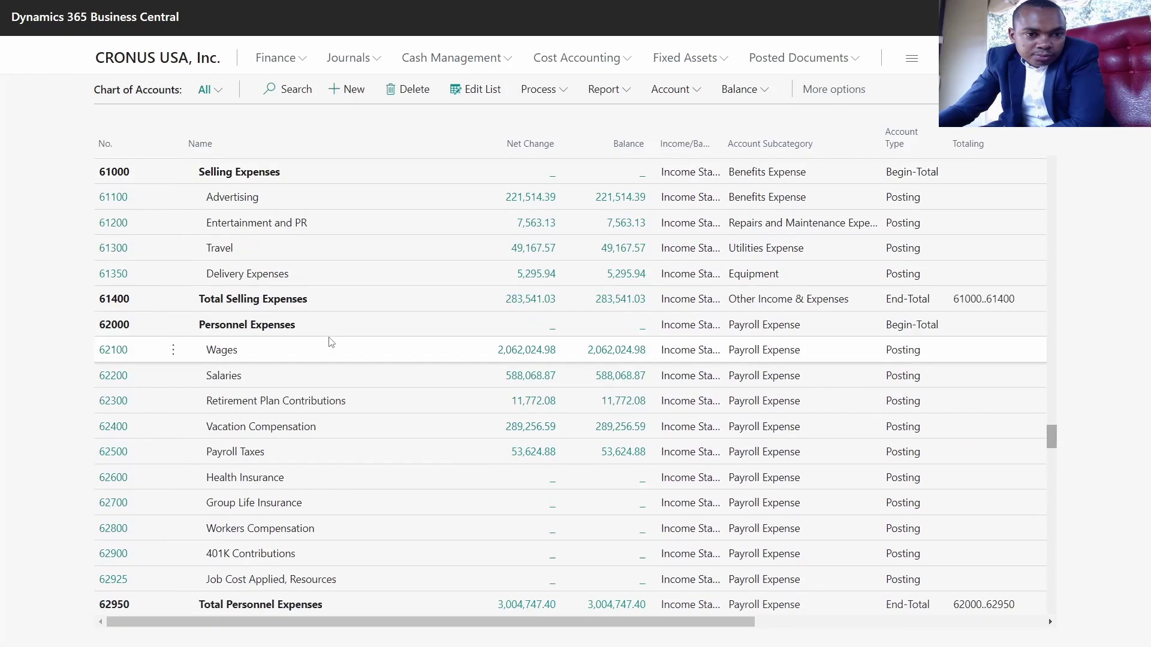
scroll(331, 341, "down", 12)
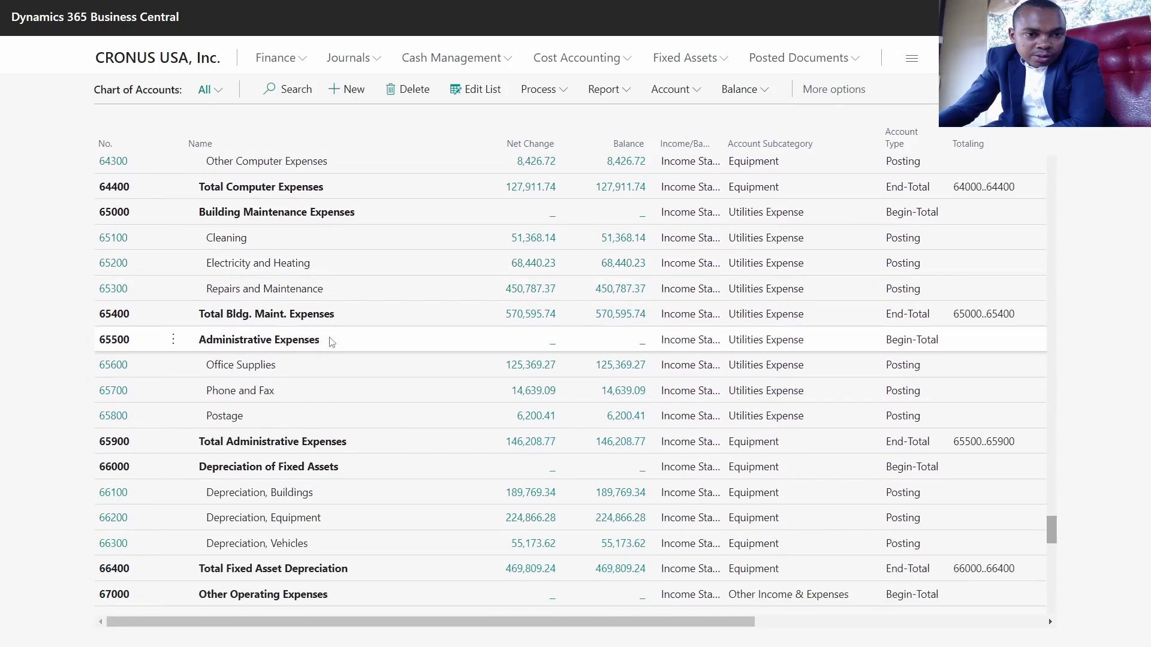
scroll(331, 342, "down", 6)
scroll(331, 342, "down", 4)
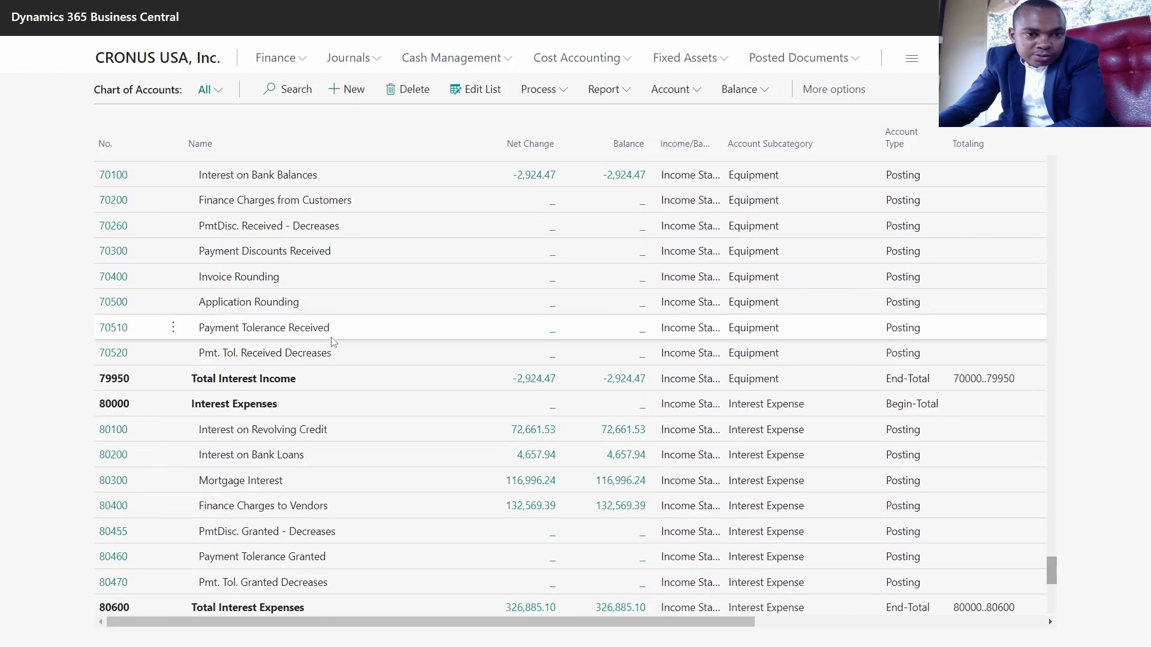
scroll(338, 341, "down", 8)
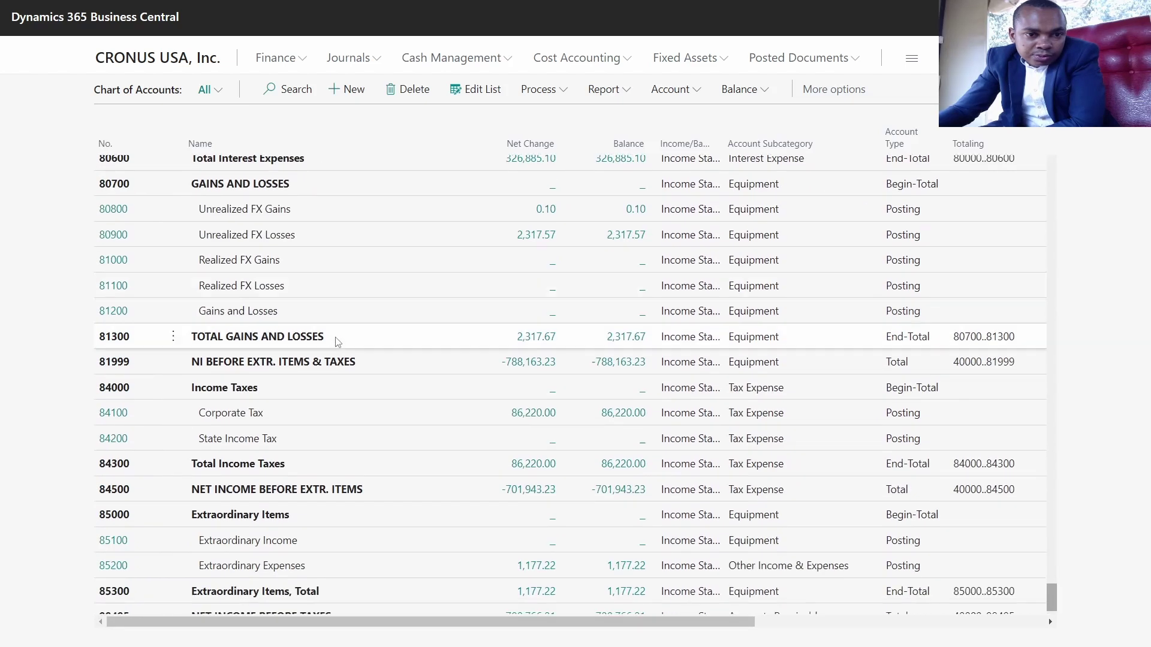
scroll(340, 341, "up", 8)
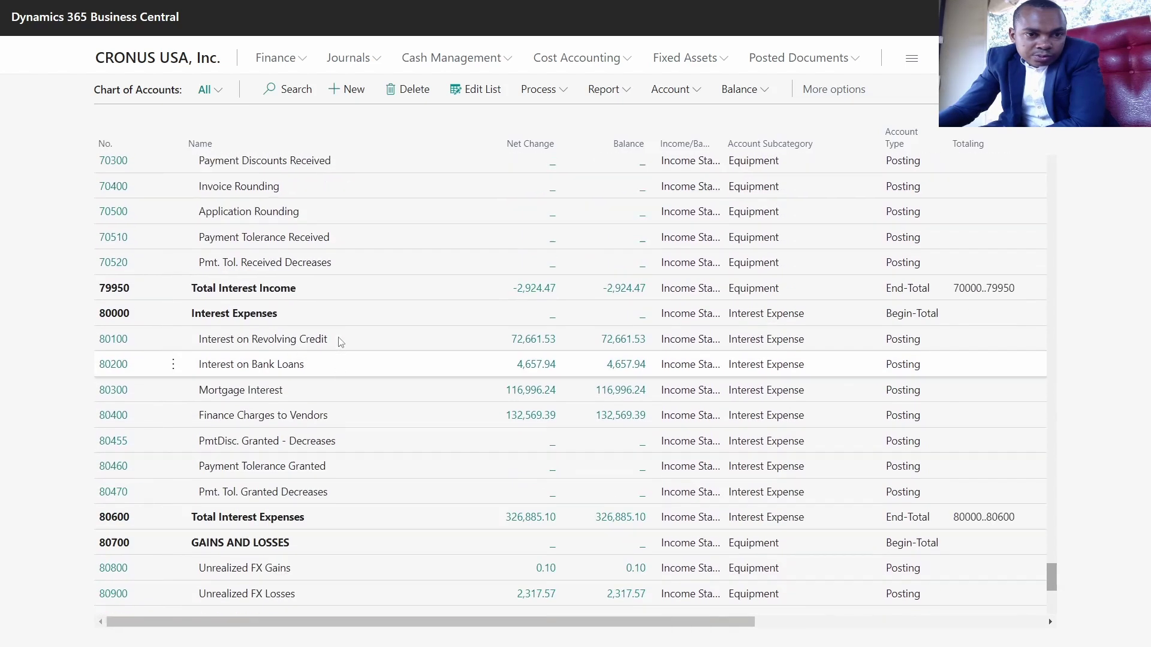
scroll(340, 341, "up", 2)
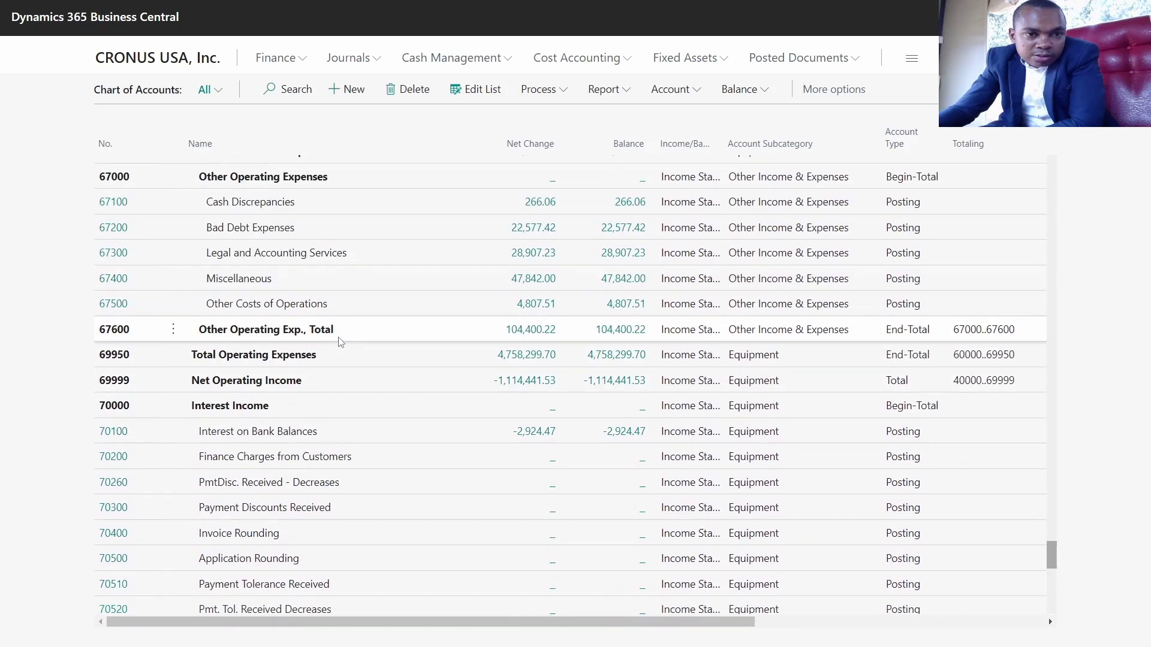
scroll(341, 341, "up", 3)
scroll(340, 342, "up", 9)
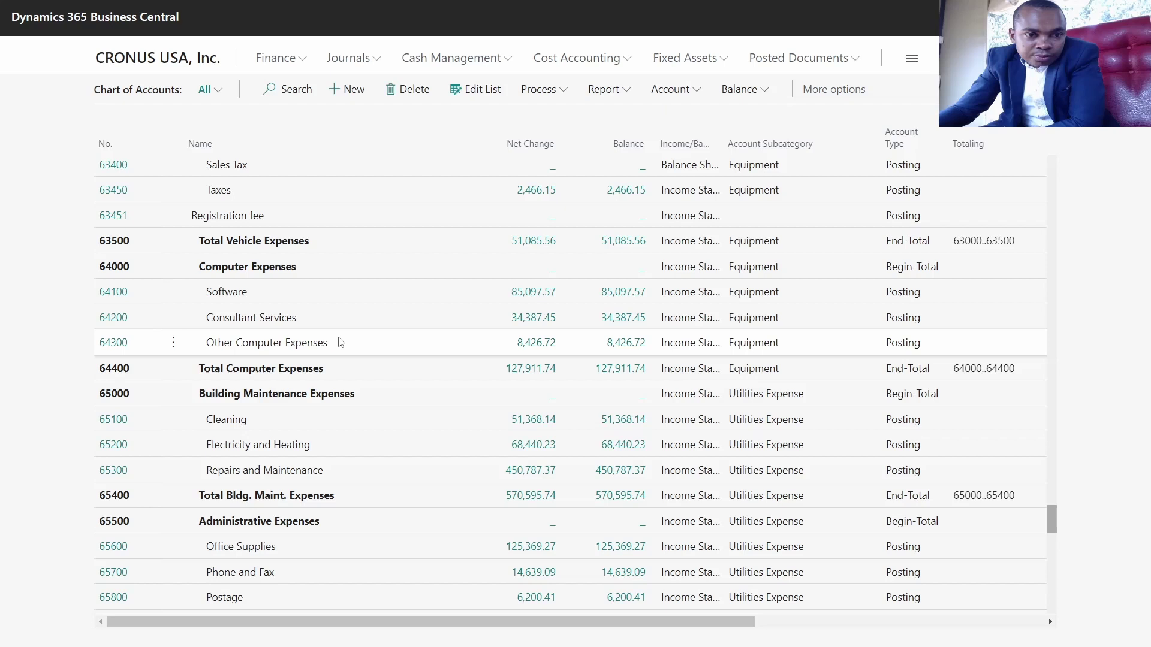
scroll(341, 342, "up", 3)
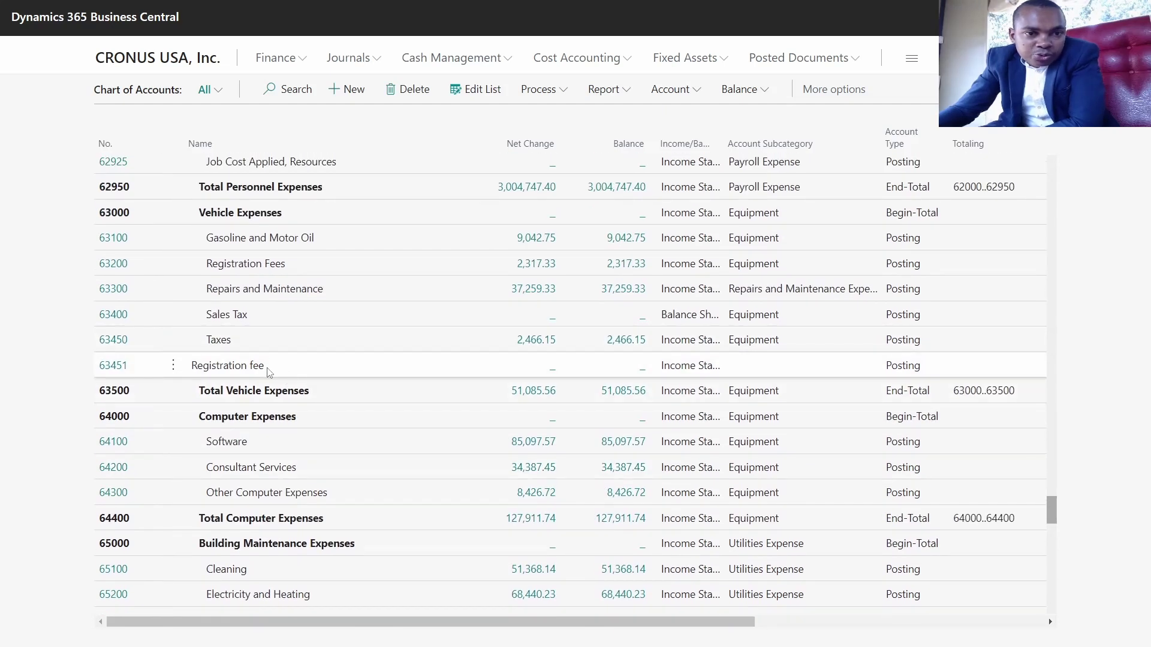
left_click_drag(270, 368, 194, 370)
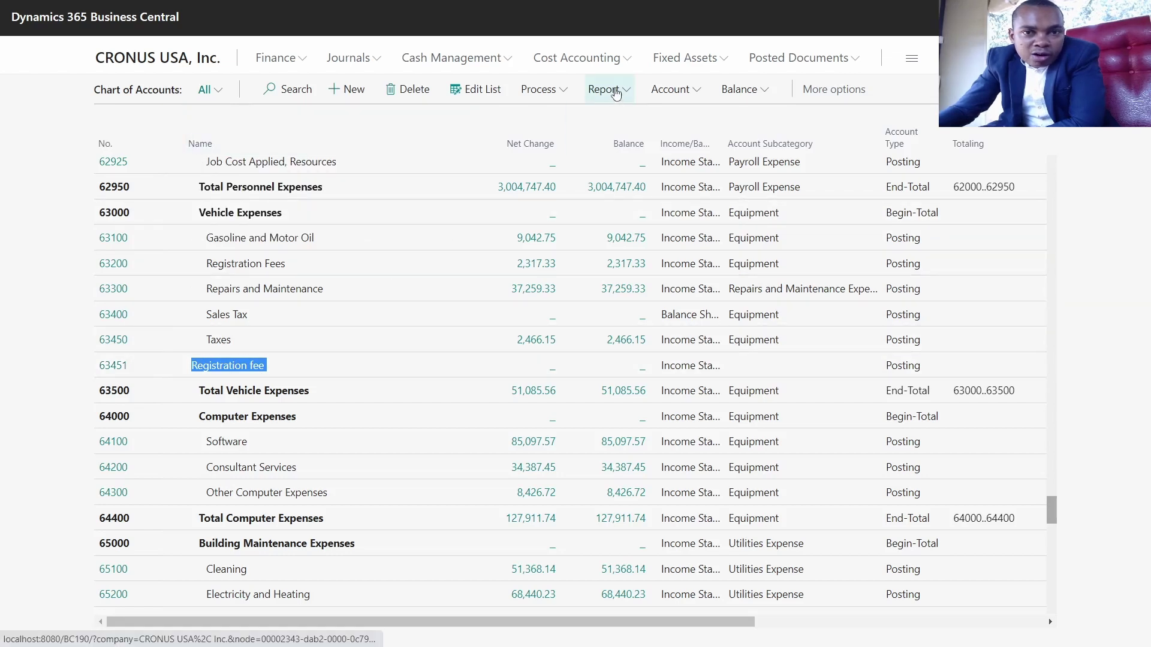
Run Indent Chart of Accounts from the Process menu and confirm with Yes
left_click(605, 89)
left_click(547, 90)
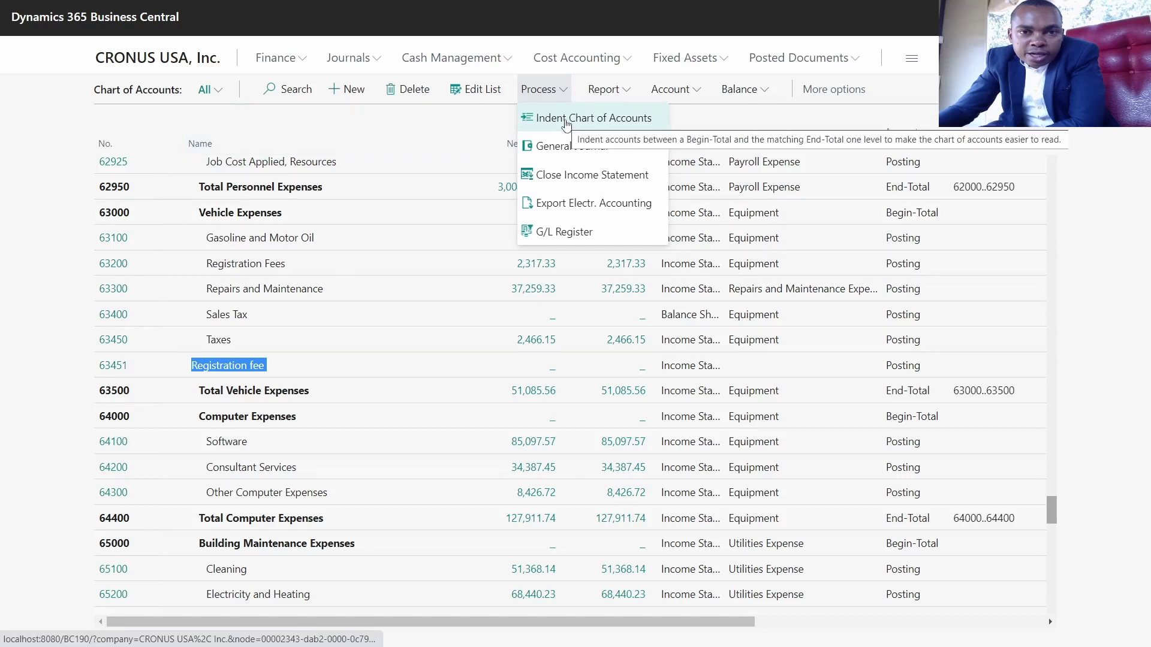
left_click(566, 119)
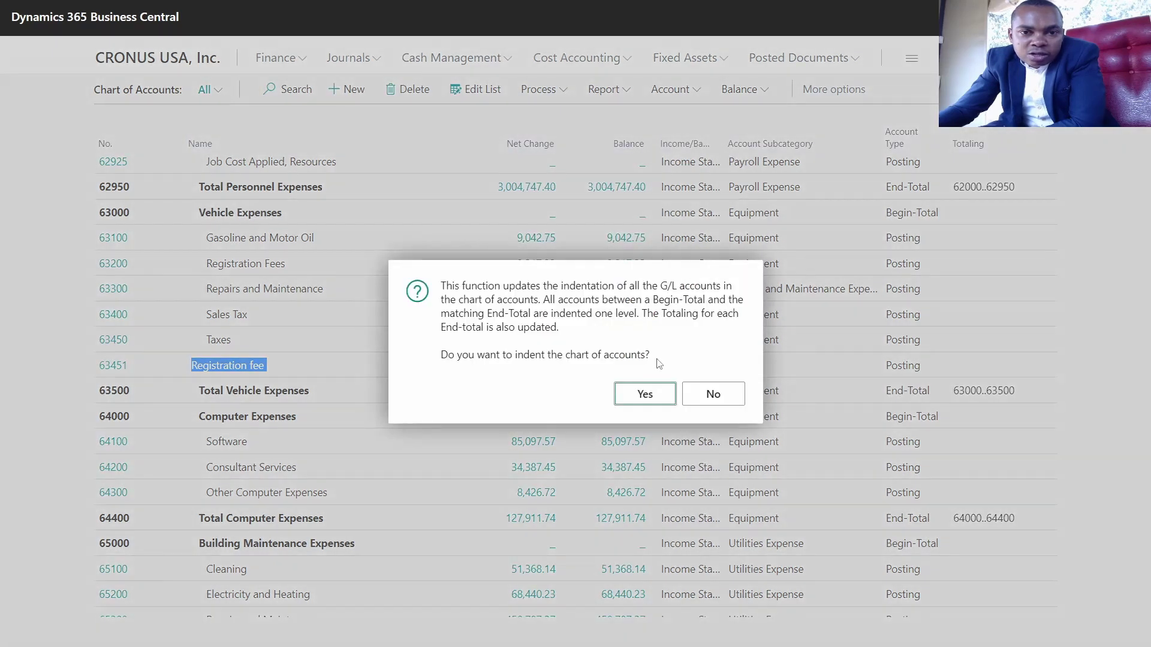
left_click(644, 402)
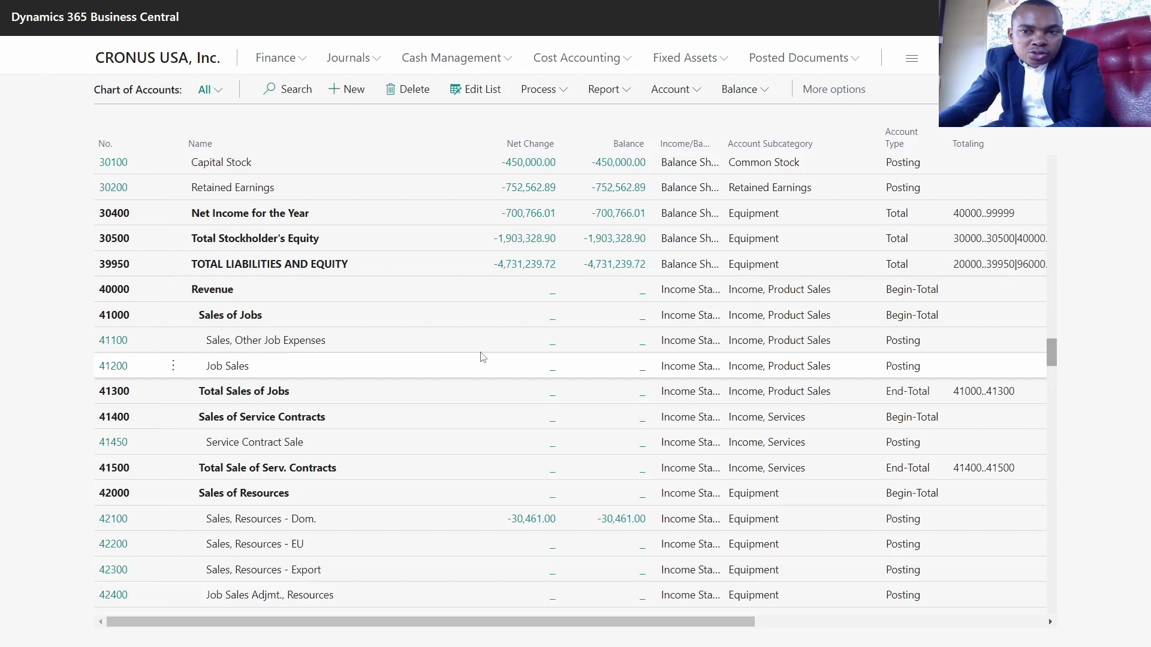
Search the Chart of Accounts for account number 63451
scroll(483, 357, "down", 4)
scroll(483, 358, "up", 6)
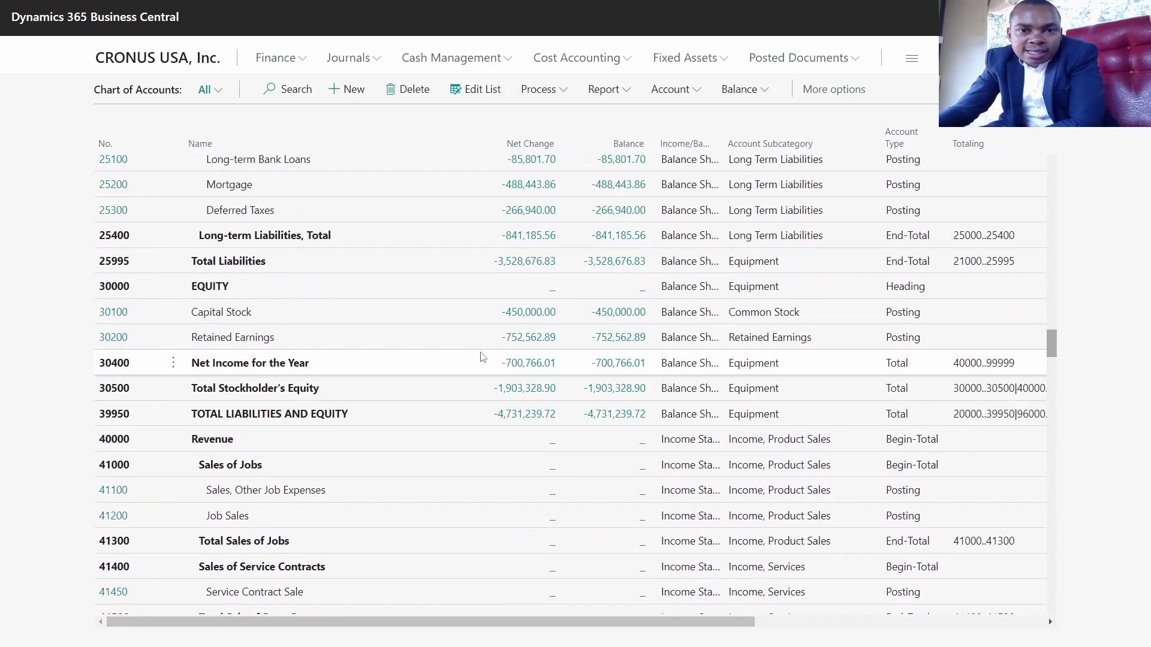
scroll(442, 341, "up", 8)
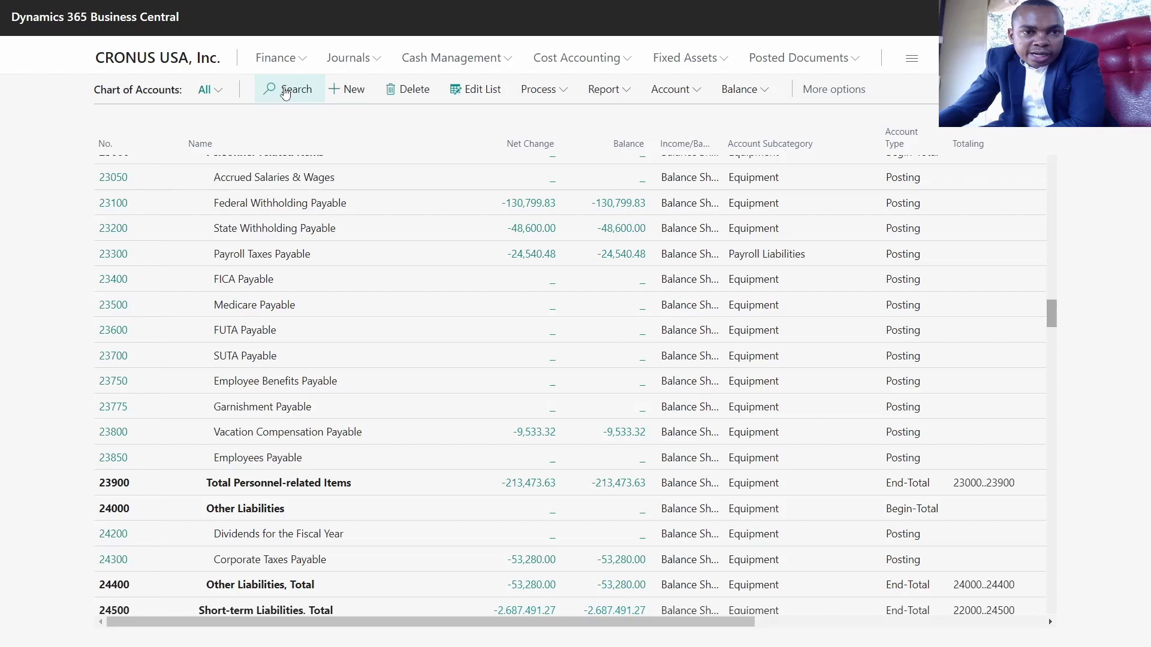
left_click(286, 92)
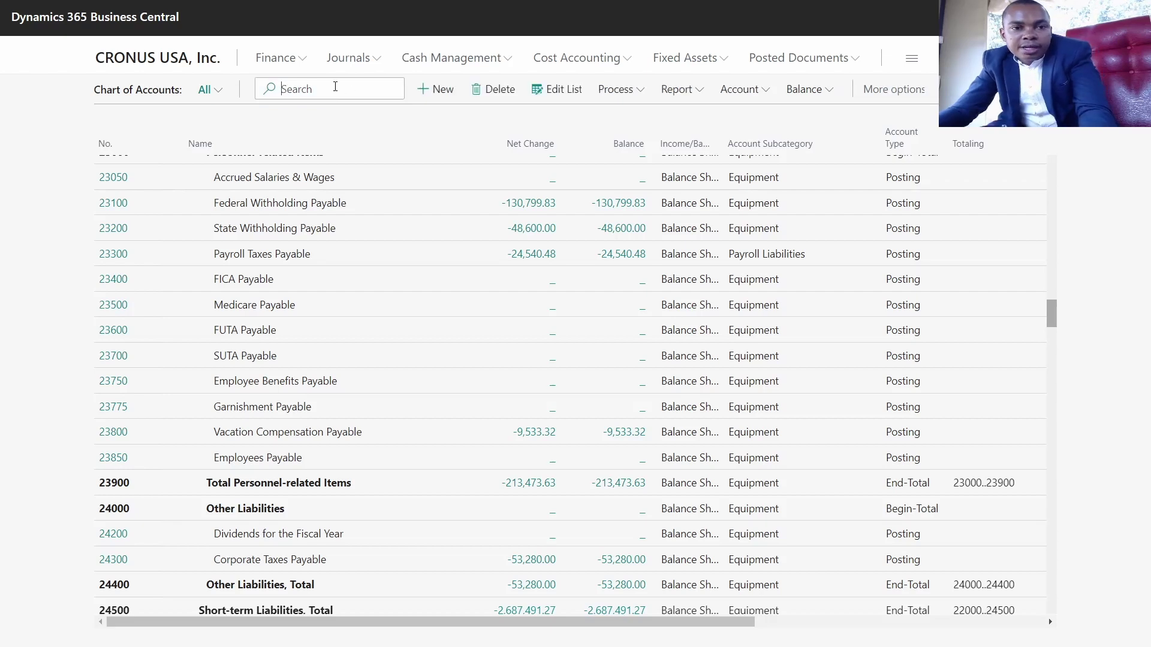
key("Down")
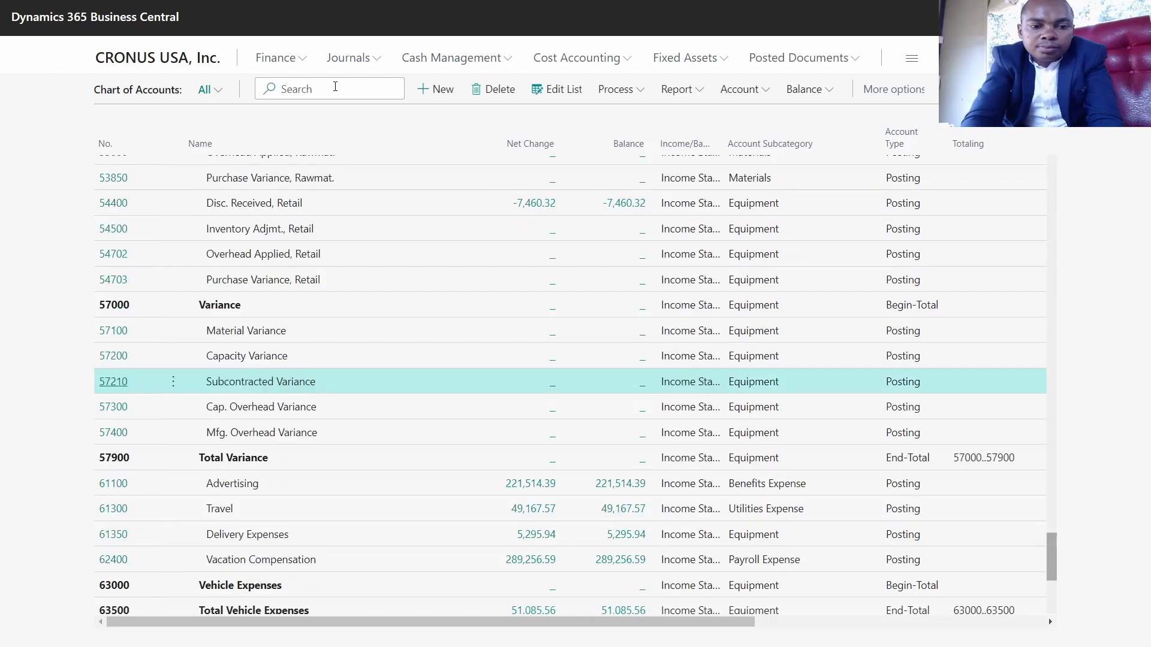
type("63450")
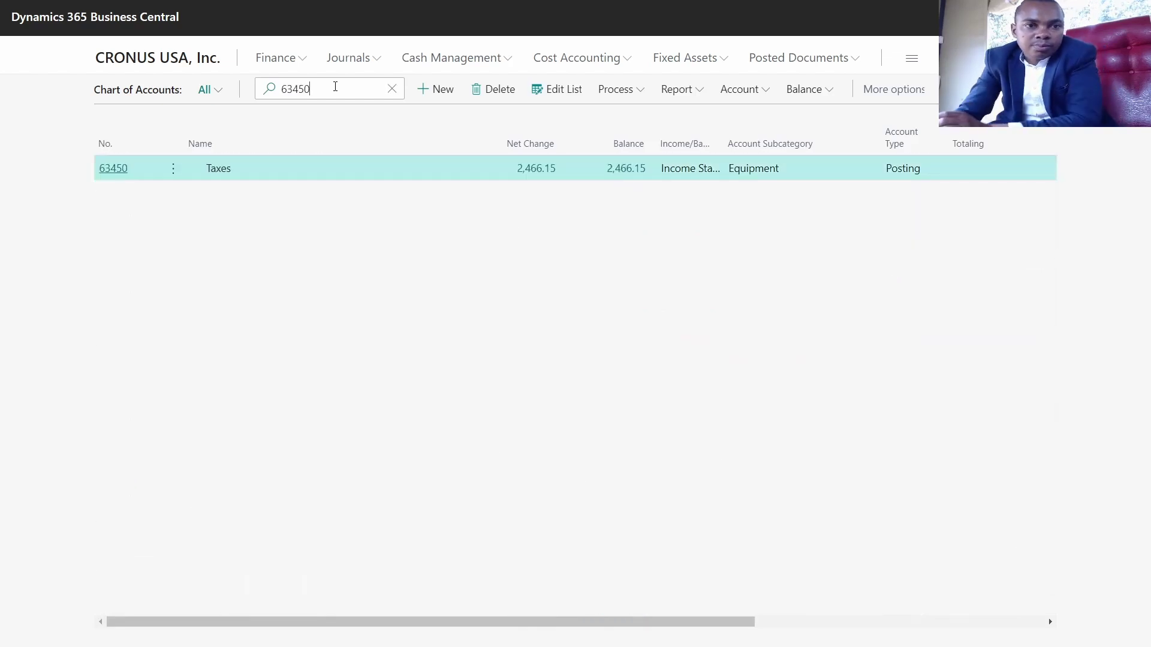
key("BackSpace")
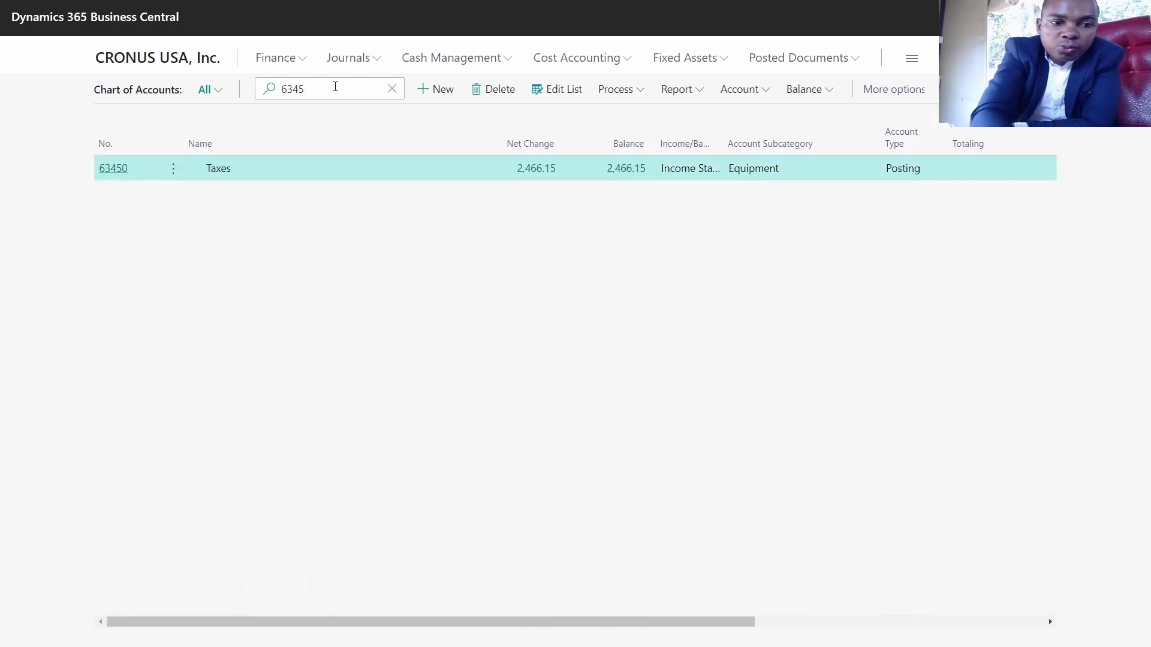
type("1")
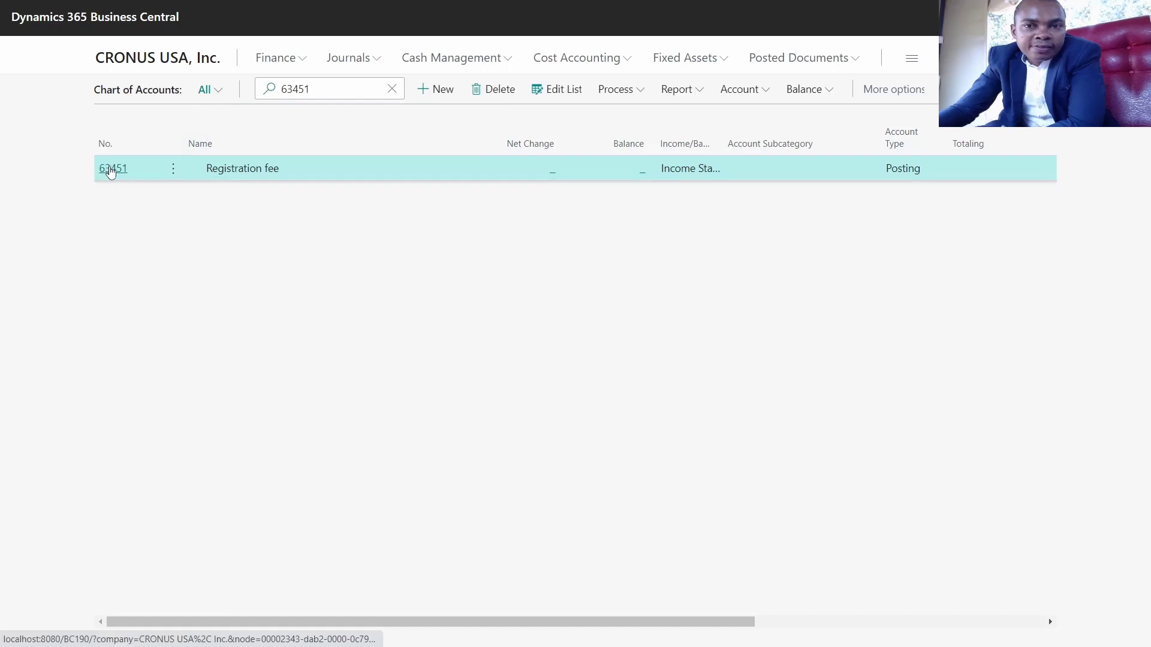
left_click(112, 168)
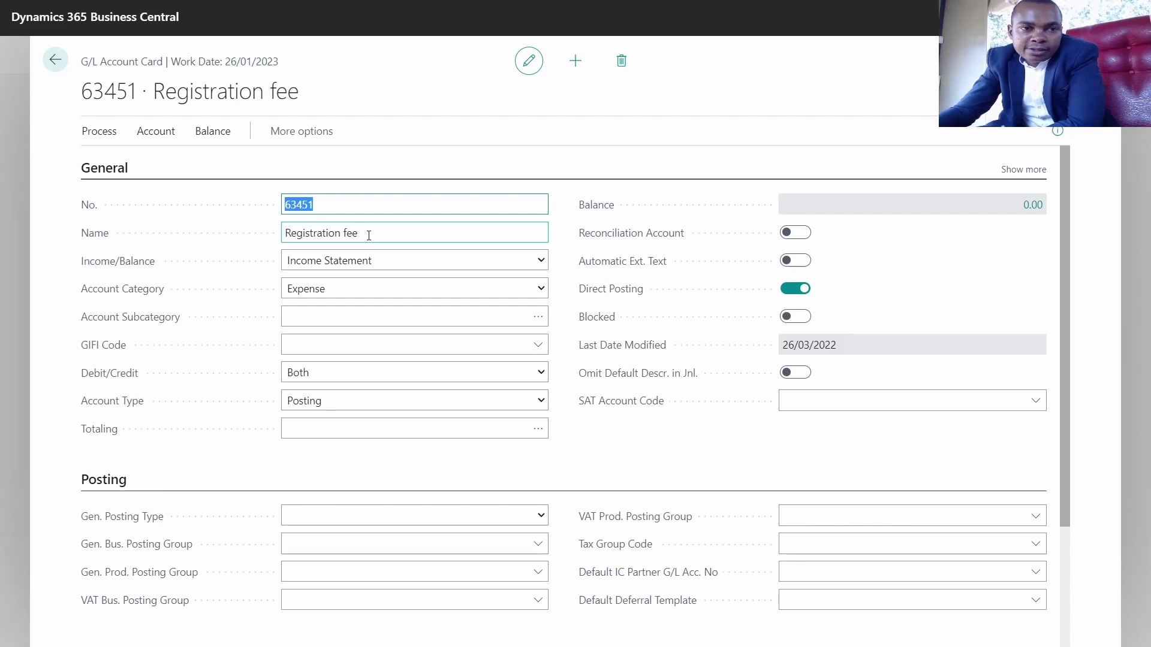
left_click(52, 57)
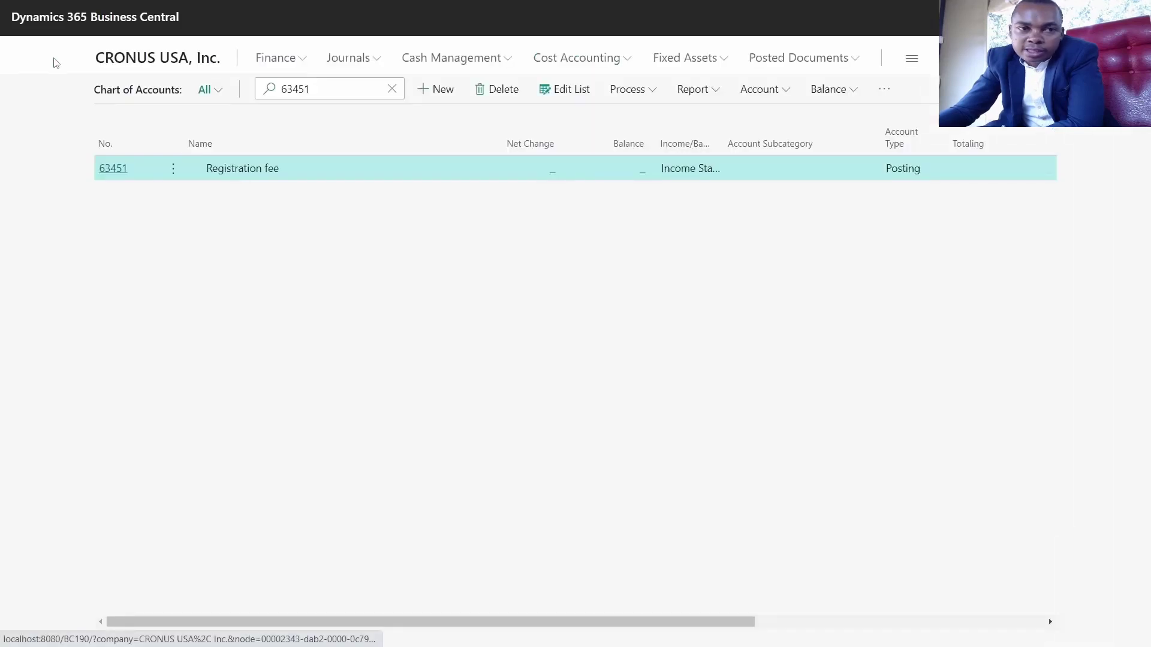